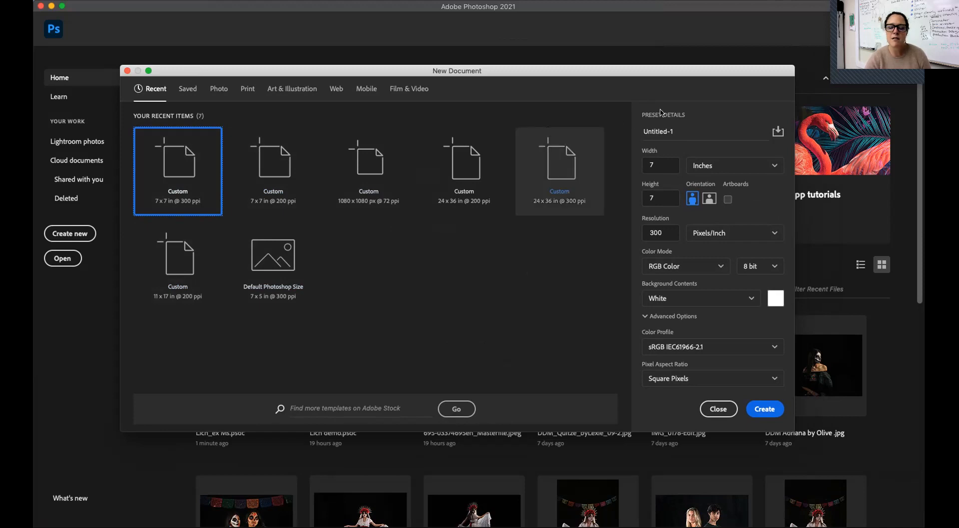
- Name the new document "Lichenstein Exercise" followed by the teacher's name
click(659, 131)
double_click(659, 131)
text(Lichen)
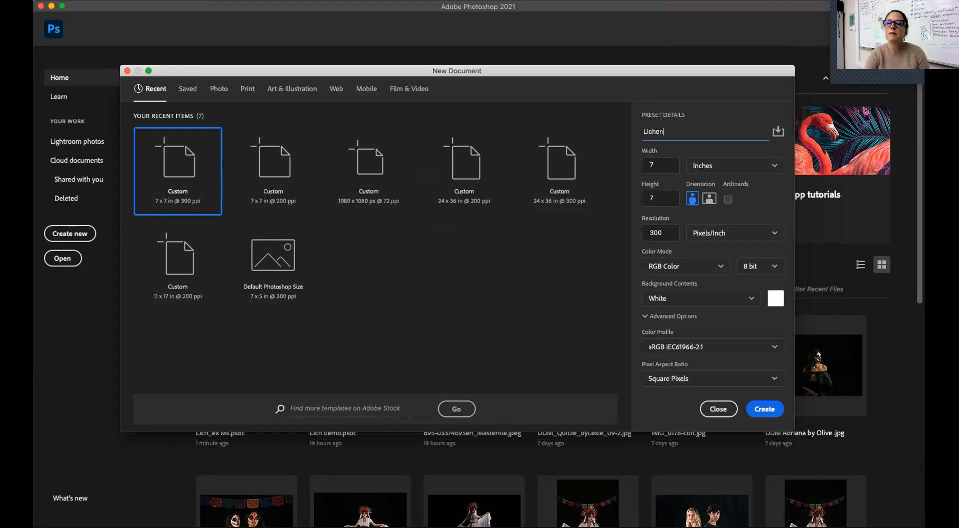
text(stein Exerc)
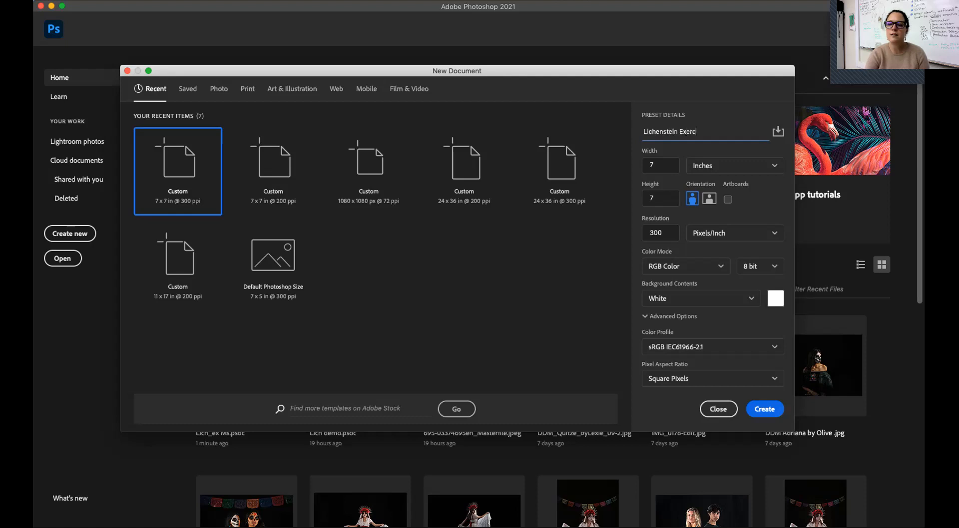
text(ise Ms. Wilson)
- Create the document at 7 by 7 inches, 300 pixels/inch, in RGB Color with a white background
click(652, 165)
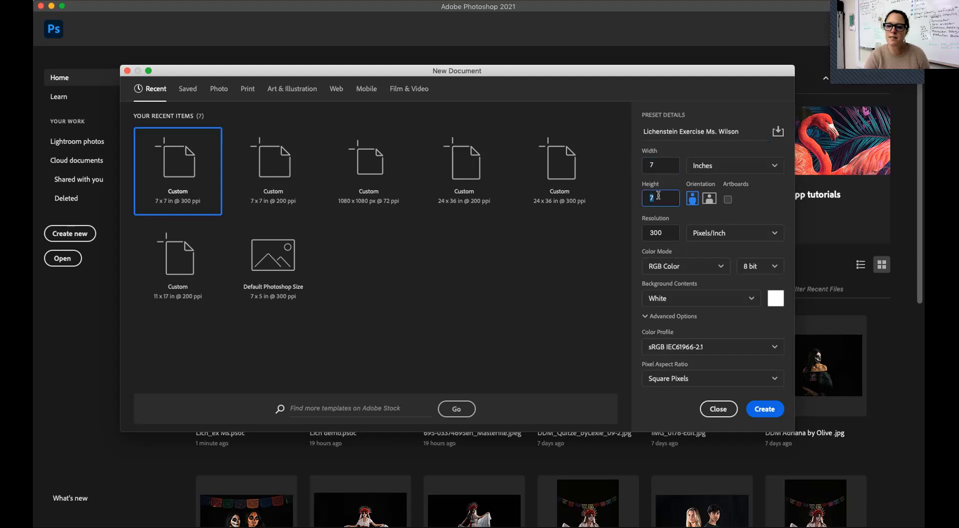
click(704, 166)
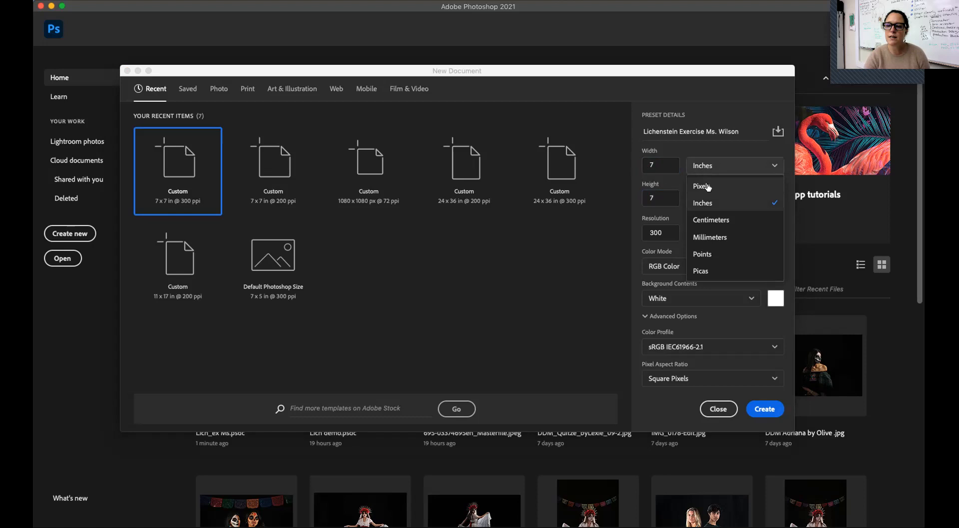
click(704, 203)
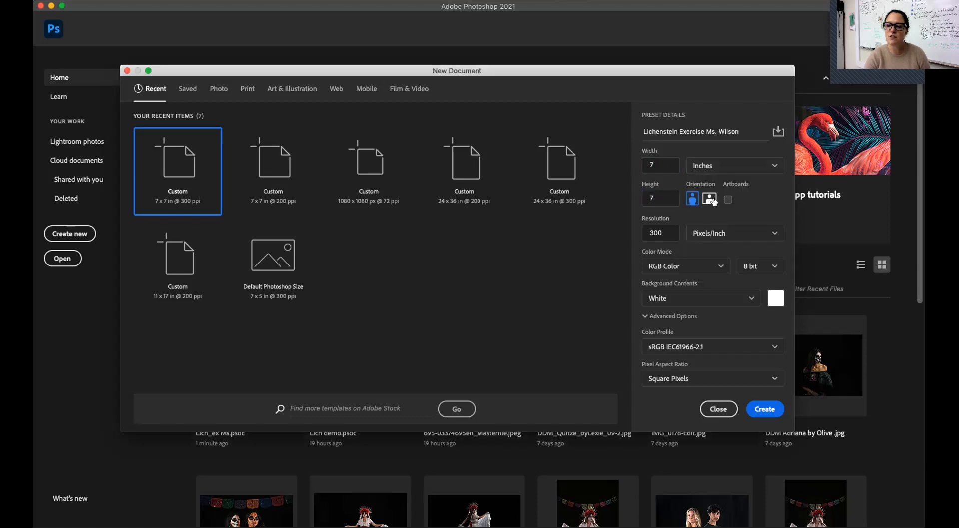
click(665, 233)
click(763, 410)
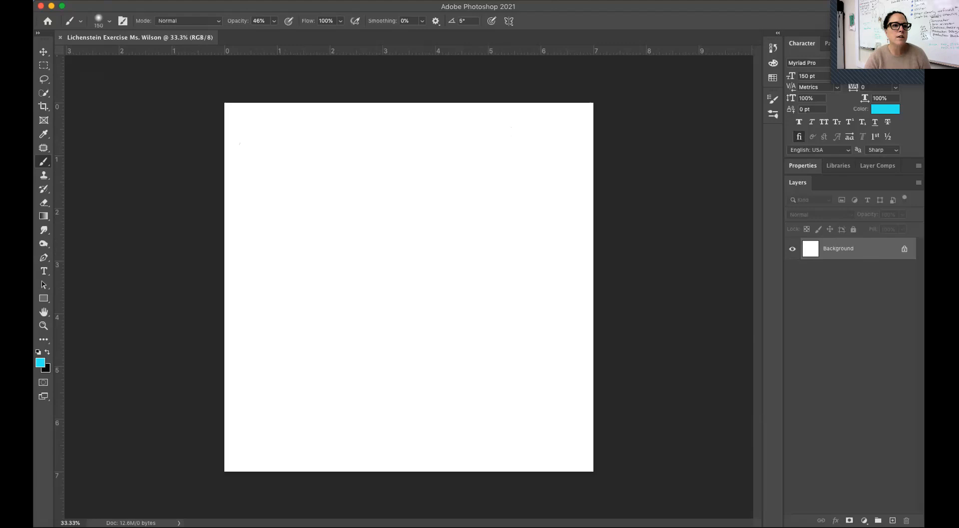
- Place TimotheeChalamet.jpeg from the computer's Desktop as an embedded image filling the canvas, and commit the placement
click(50, 0)
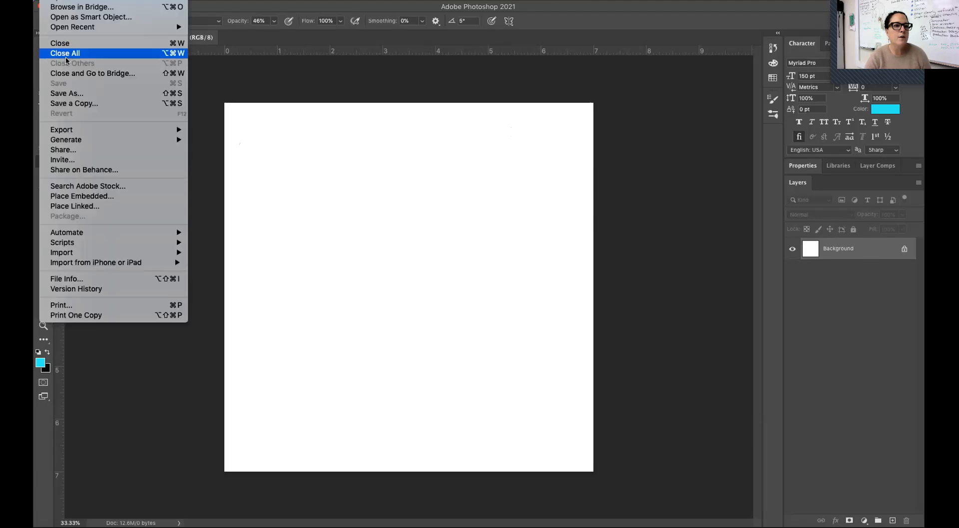
click(83, 196)
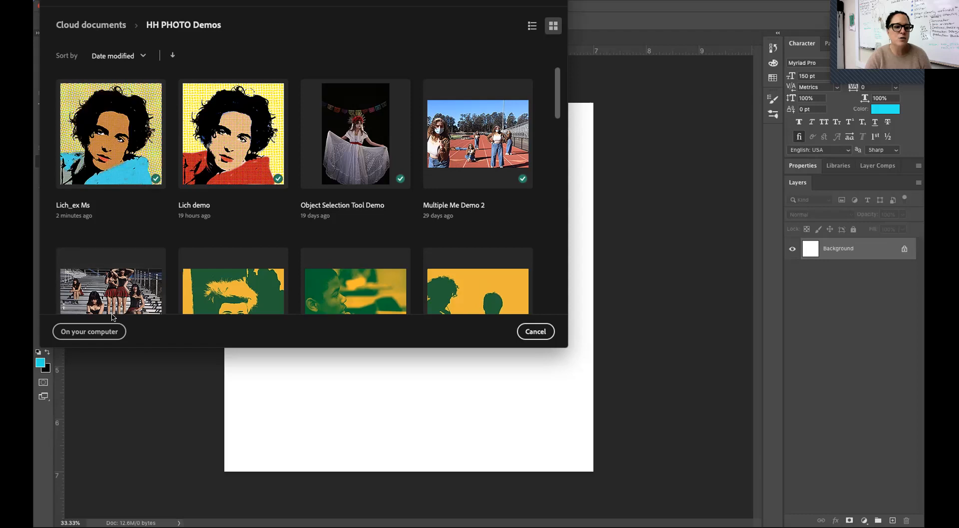
click(108, 334)
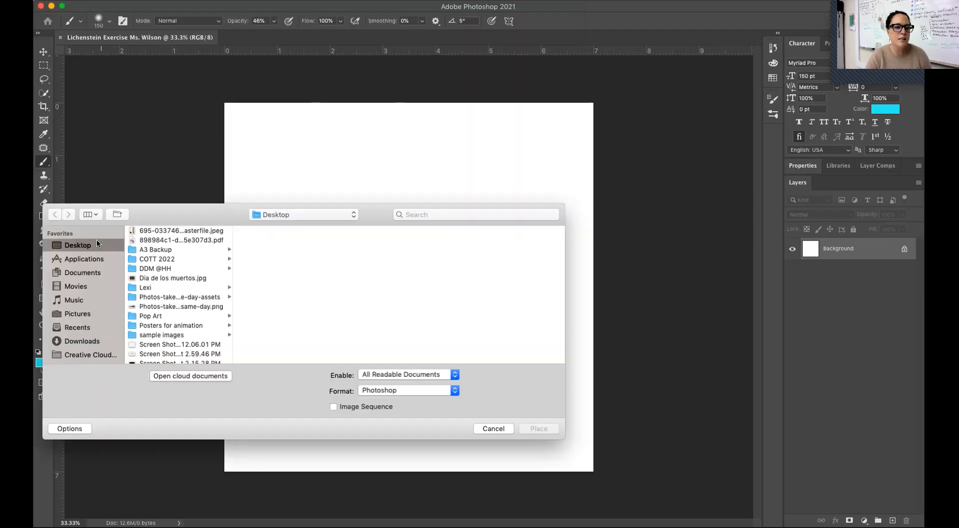
scroll(195, 323, down, 5)
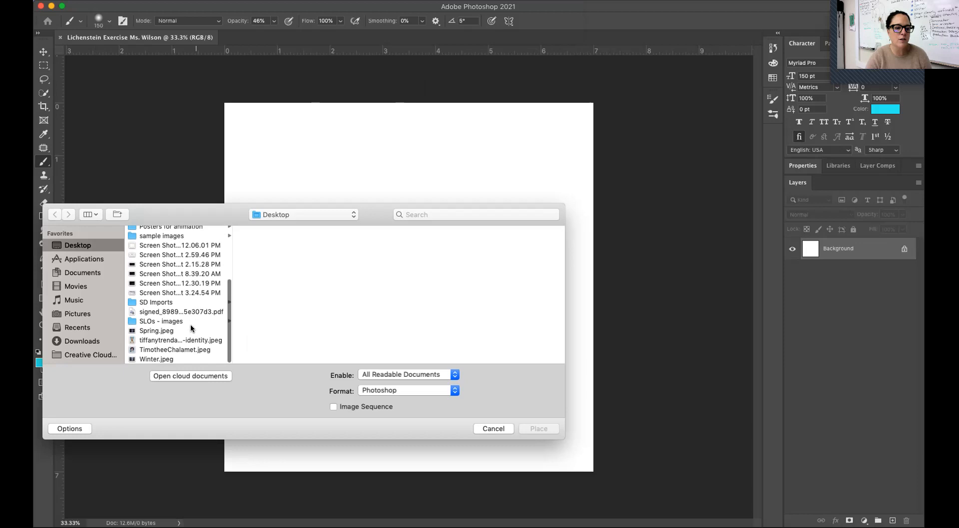
click(163, 350)
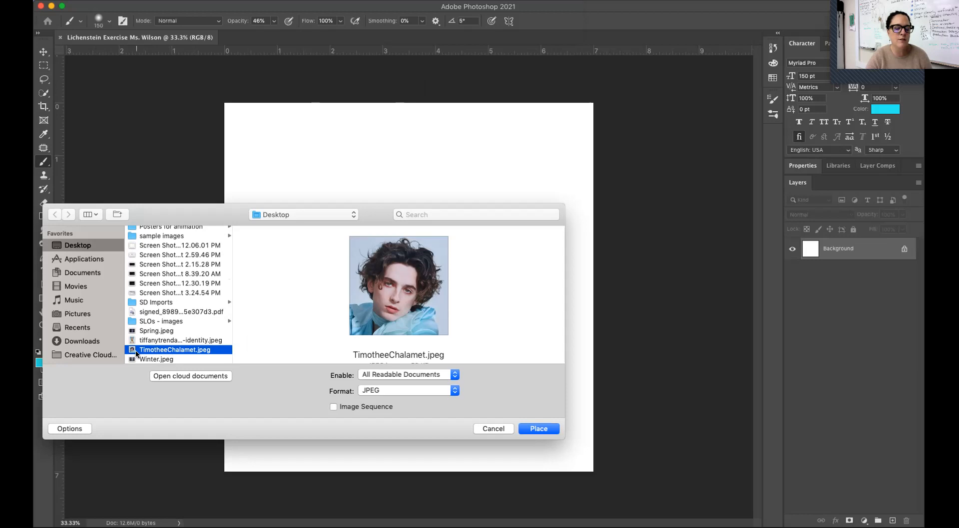
click(530, 432)
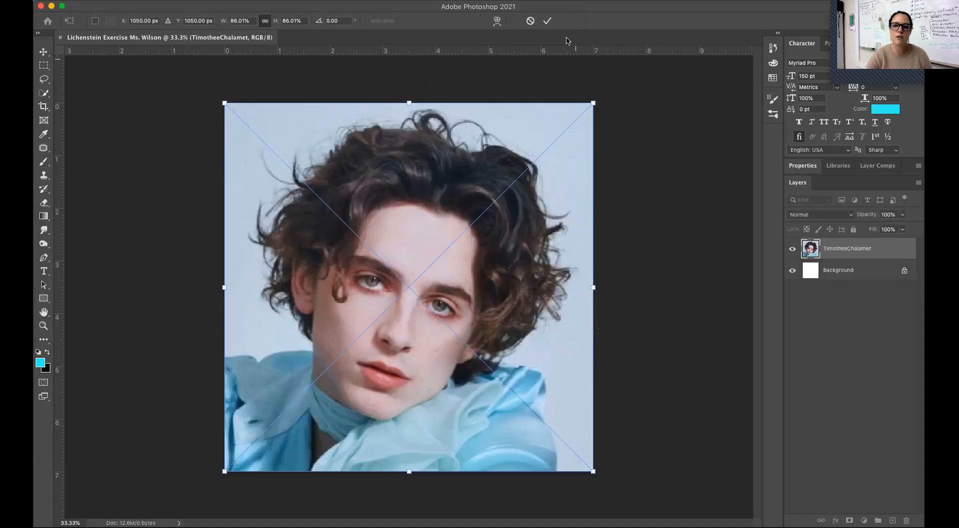
click(548, 21)
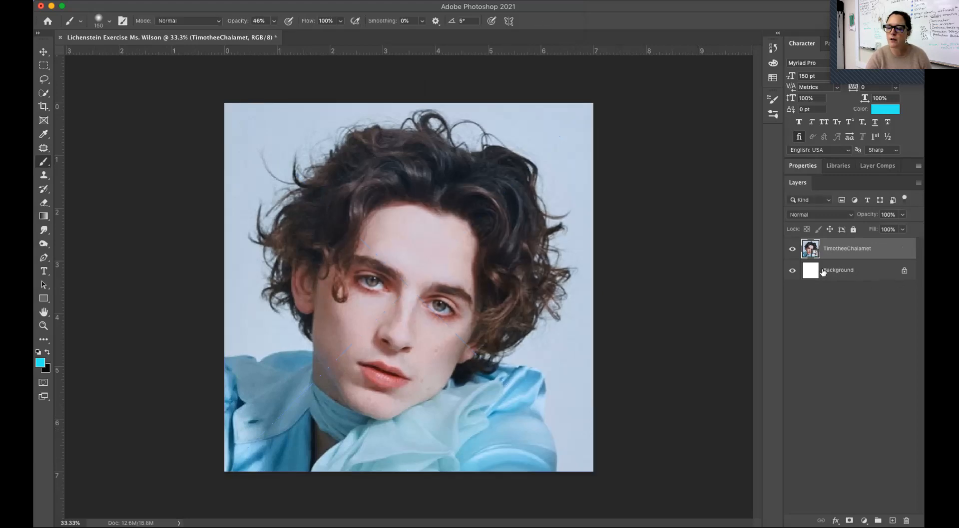
- Unlock the white Background layer and delete it, keeping only the portrait layer
click(904, 272)
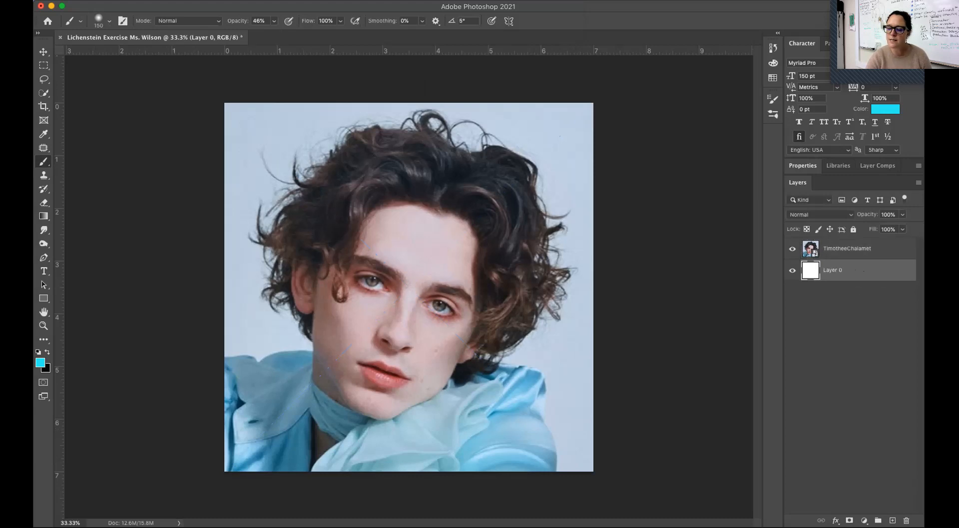
right_click(864, 278)
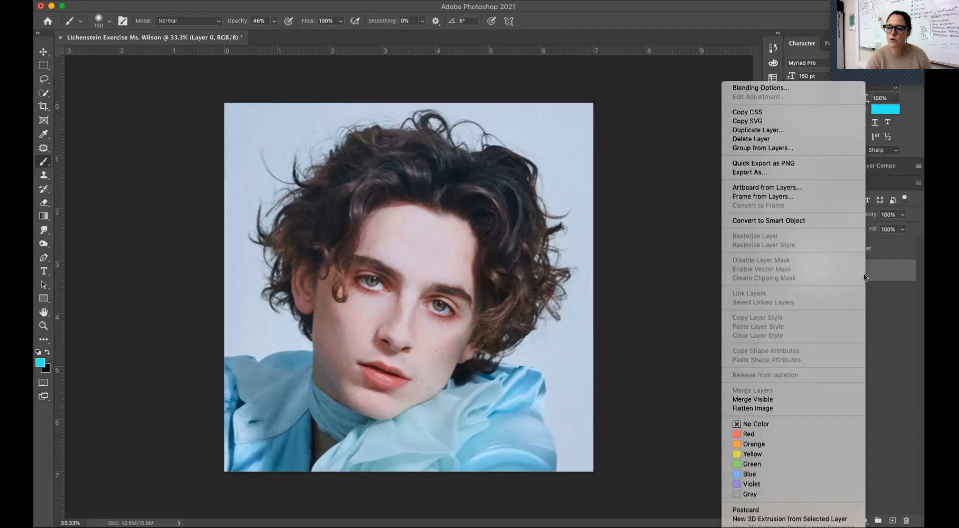
click(779, 140)
click(547, 167)
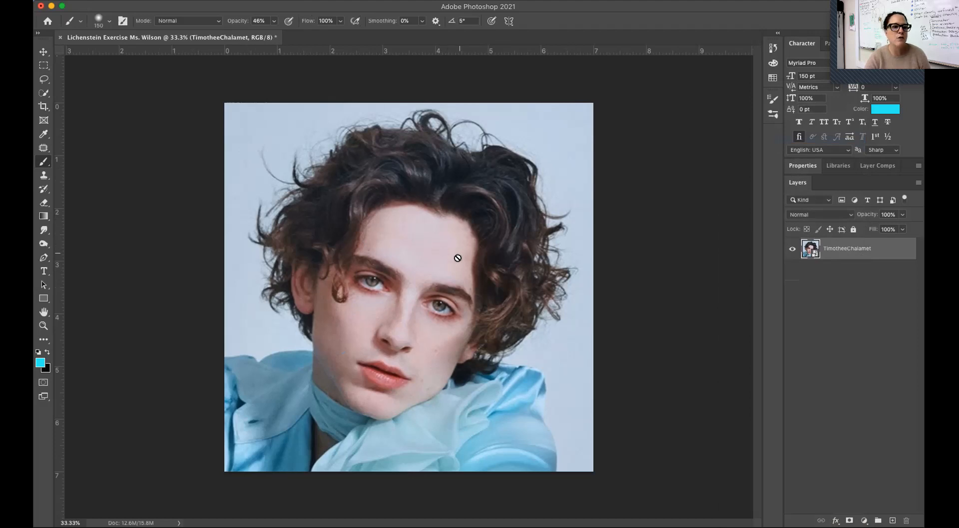
- Select the man's hair, face and blue clothing with the Quick Selection Tool, using a brush size of 125
click(44, 94)
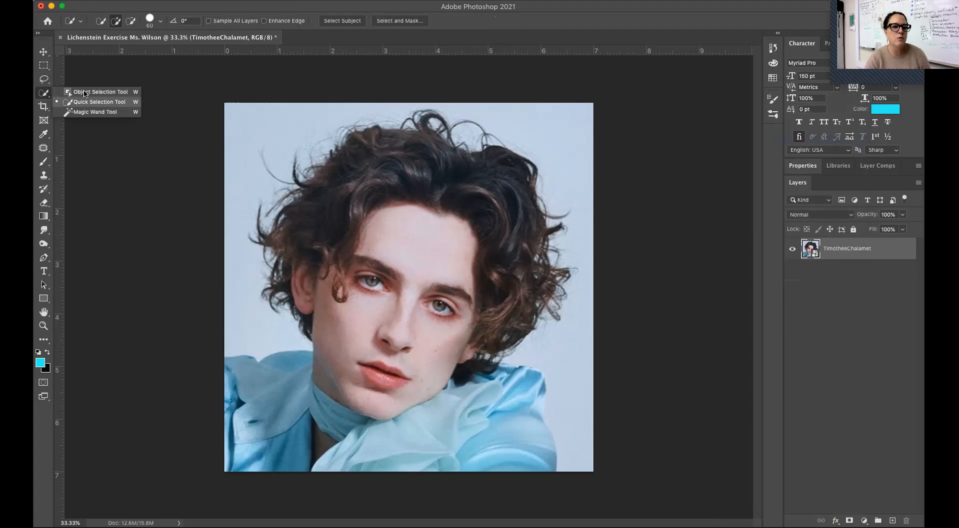
click(69, 93)
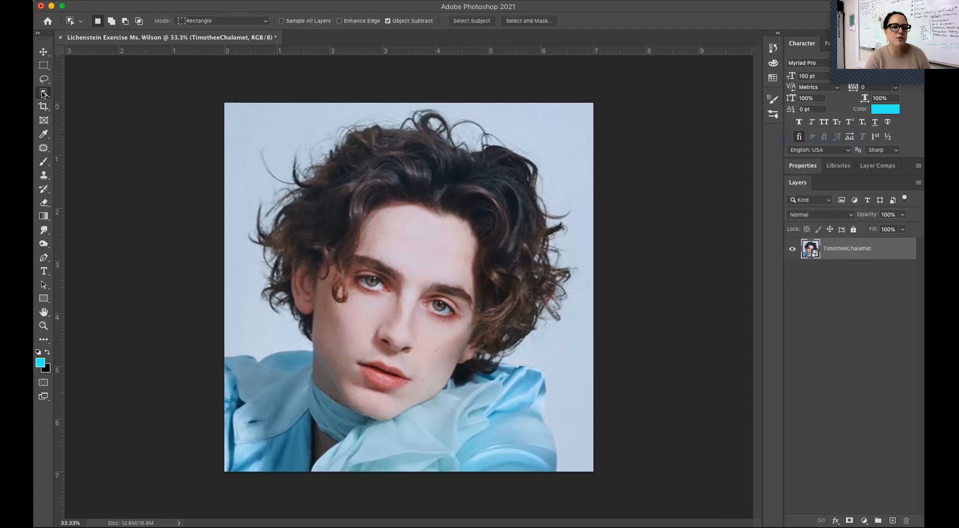
click(44, 93)
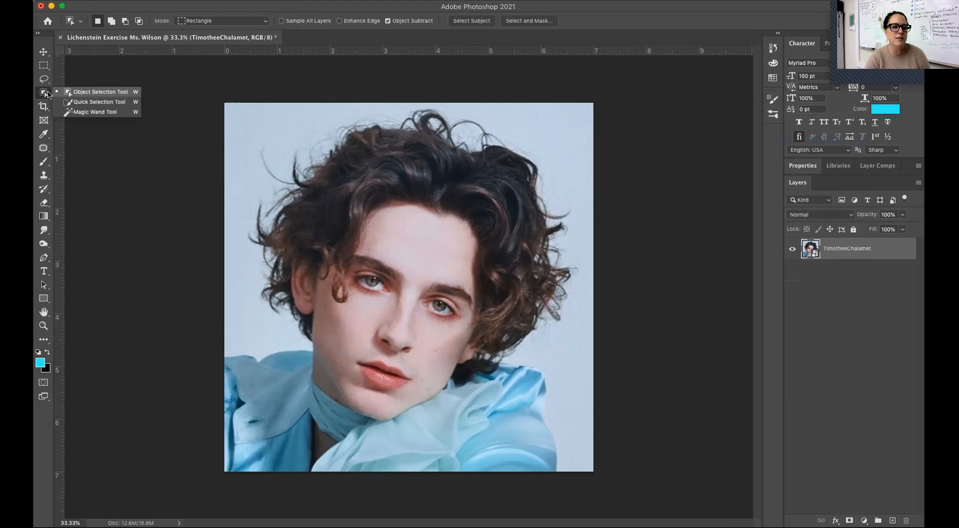
click(76, 102)
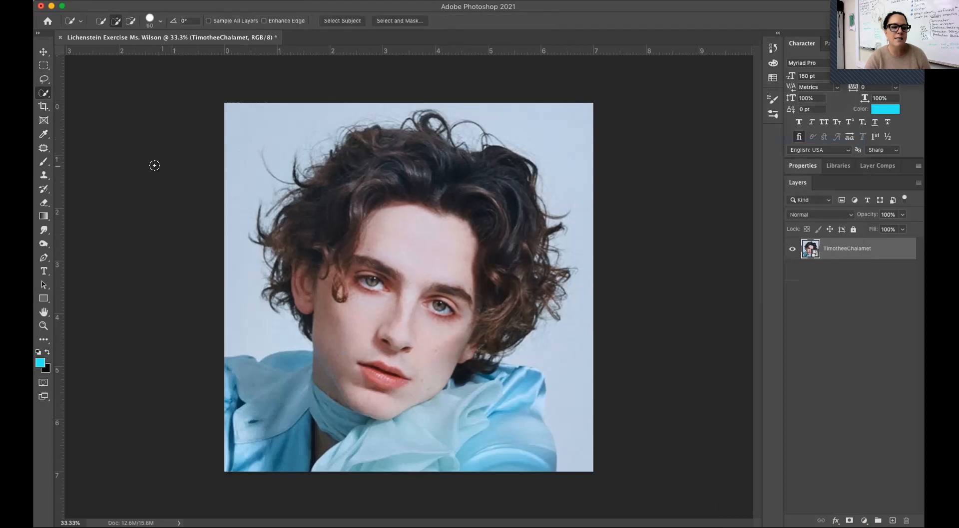
key(bracketright)
key(bracketright)
key(bracketright)
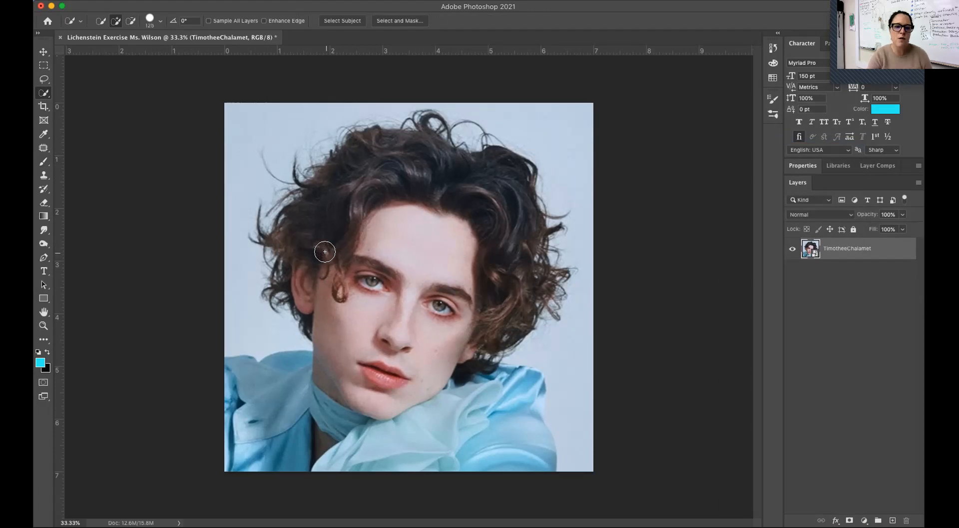
key(bracketright)
key(bracketright)
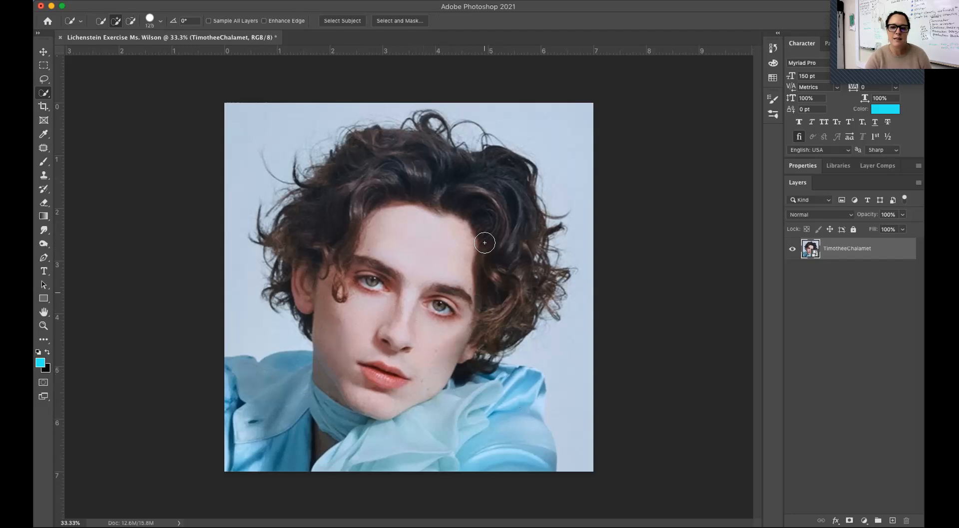
mouse_move(438, 166)
mouse_down()
mouse_move(421, 290)
mouse_move(374, 387)
mouse_move(357, 416)
mouse_move(302, 416)
mouse_move(358, 427)
mouse_move(492, 414)
mouse_move(365, 433)
mouse_move(464, 453)
mouse_move(537, 415)
mouse_move(533, 377)
mouse_move(516, 365)
mouse_move(556, 349)
mouse_move(529, 399)
mouse_up()
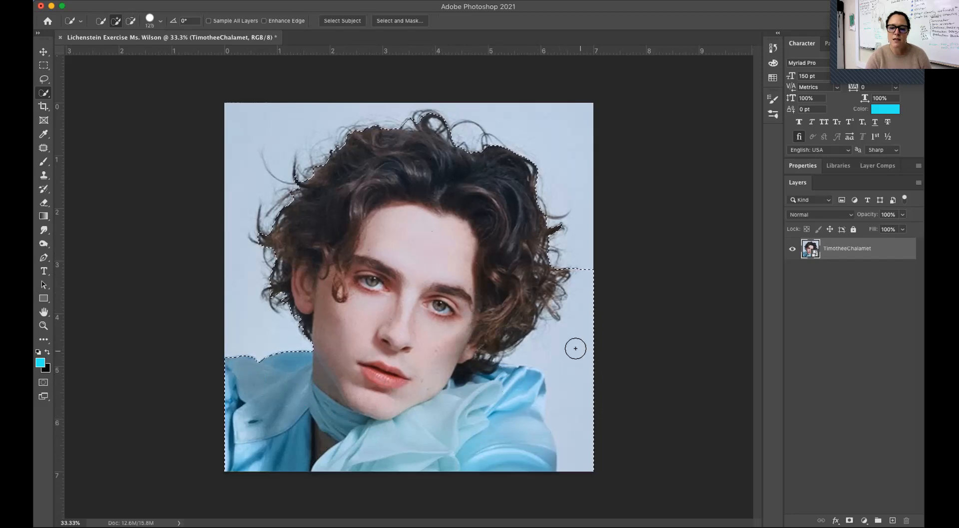
- Subtract the pale background beside the hair and shoulder on the portrait's right side from the selection
key(alt)
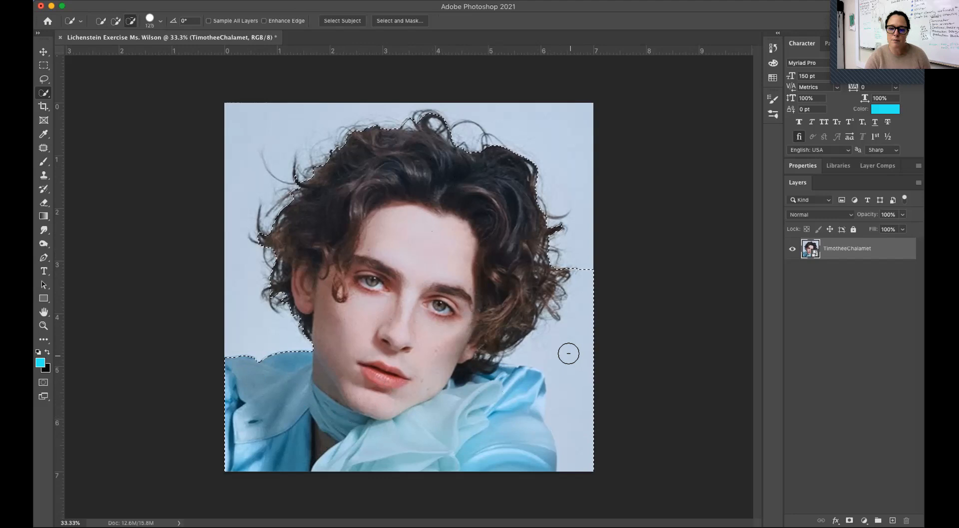
key(alt)
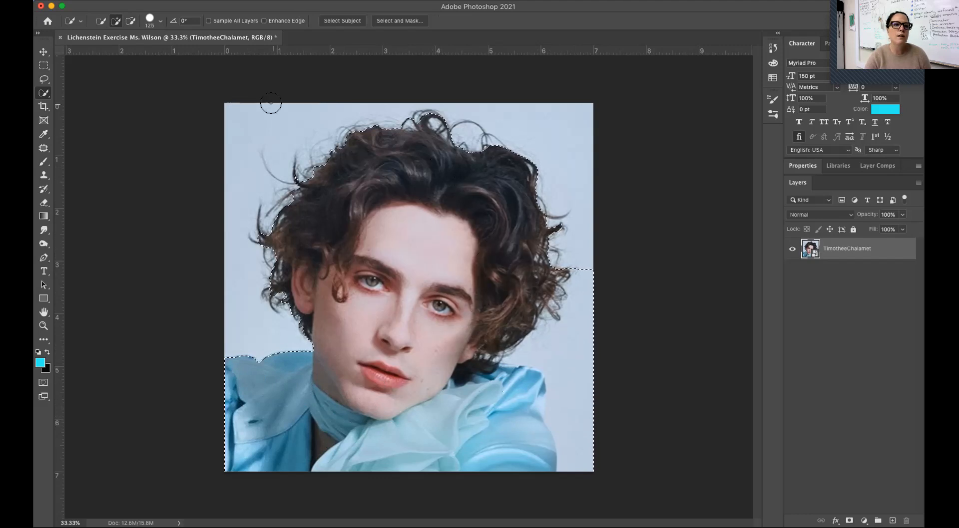
click(130, 21)
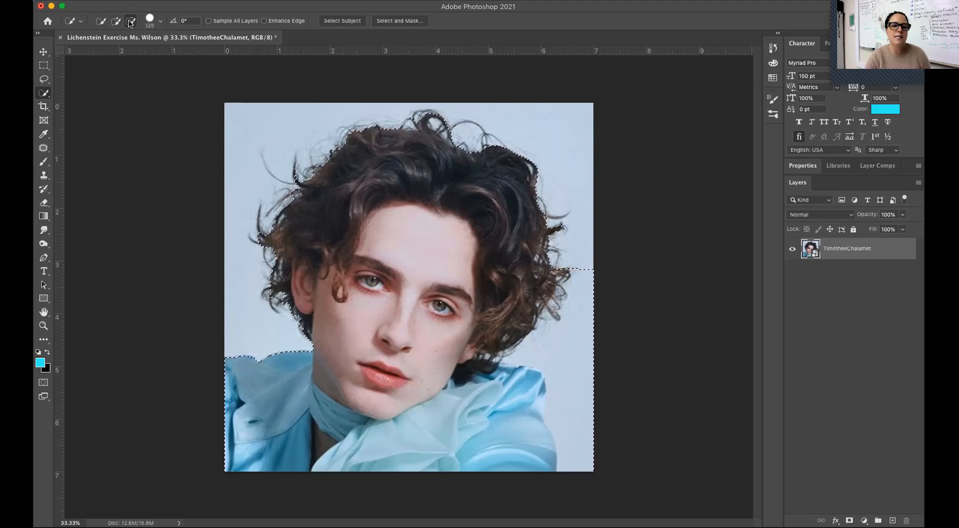
click(587, 282)
drag(584, 311, 580, 417)
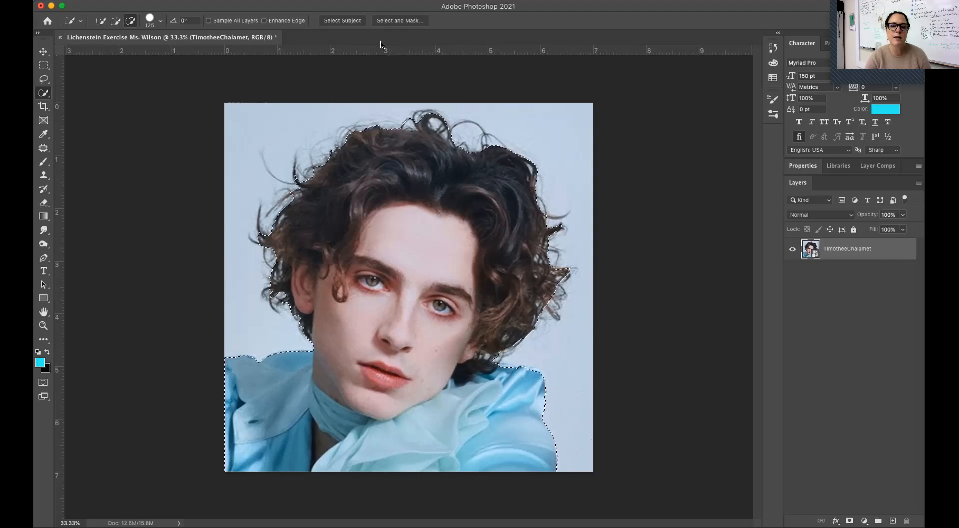
- Open Select and Mask for the portrait selection and compare its preview view modes, finishing on Overlay
click(392, 22)
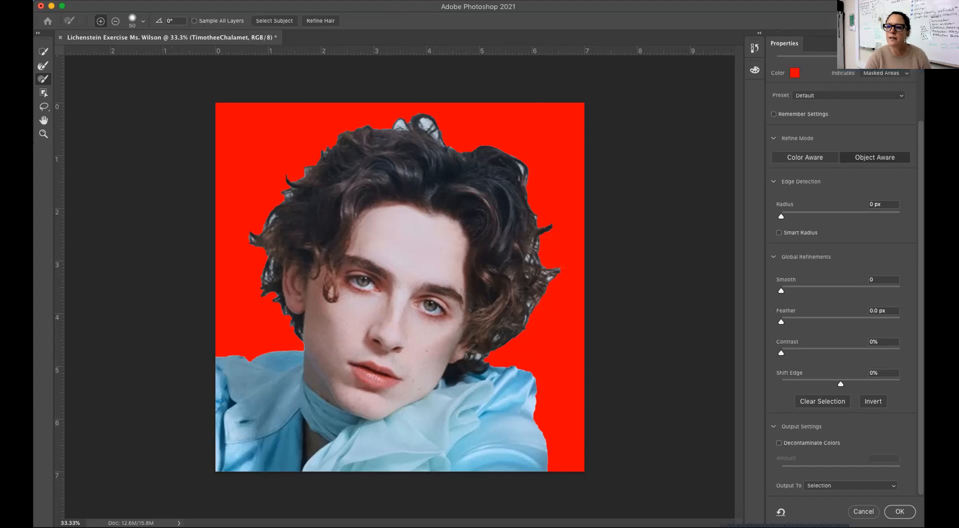
scroll(808, 69, up, 3)
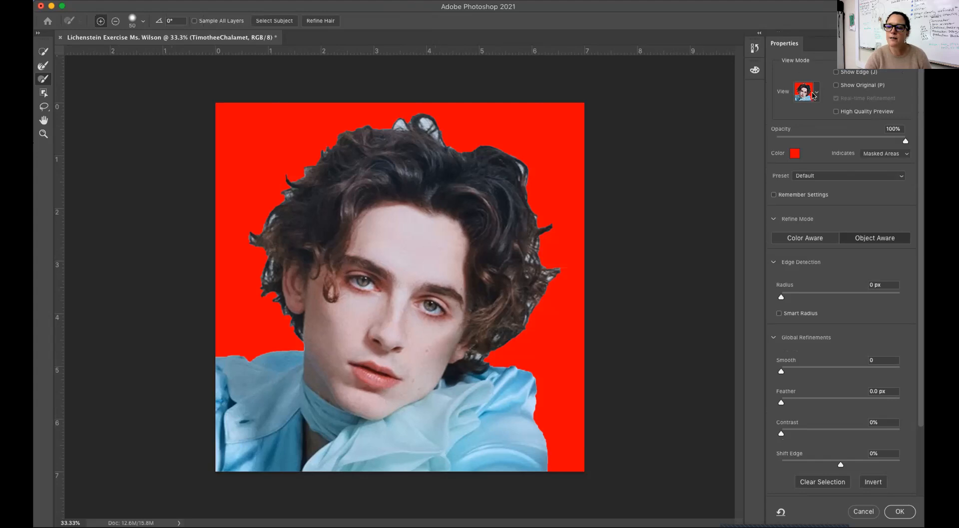
click(814, 95)
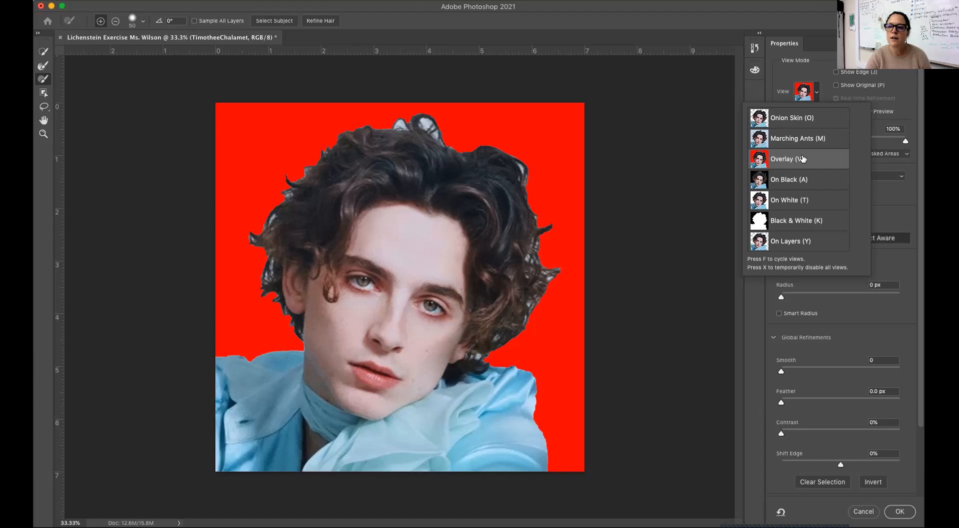
click(804, 138)
click(802, 119)
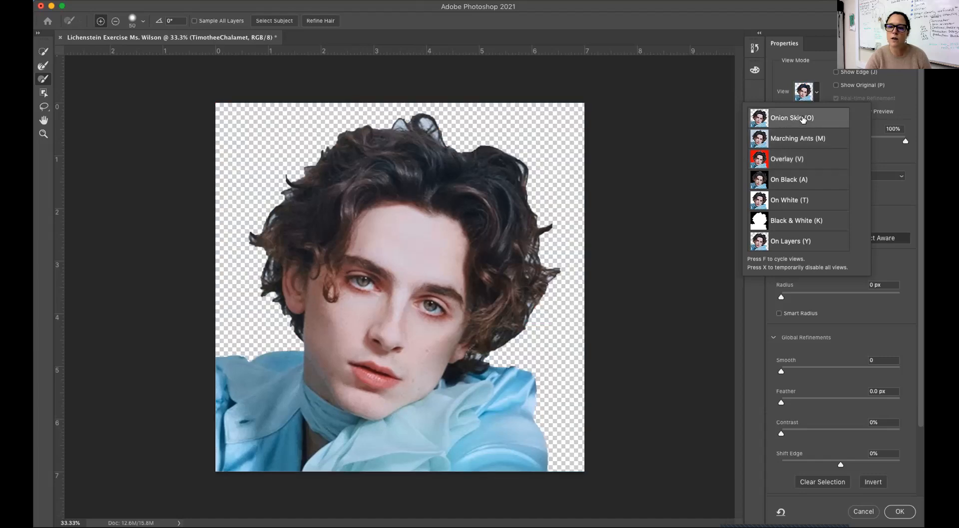
click(800, 138)
click(801, 161)
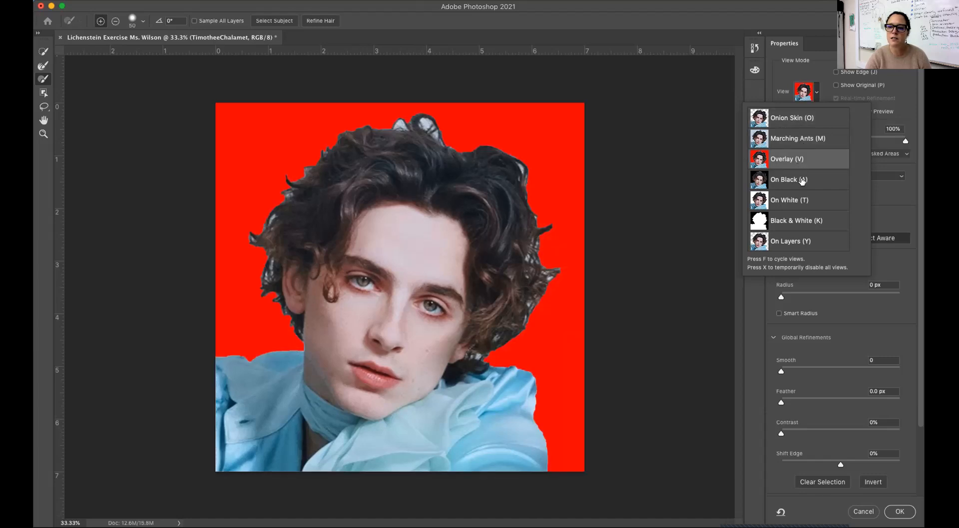
click(803, 181)
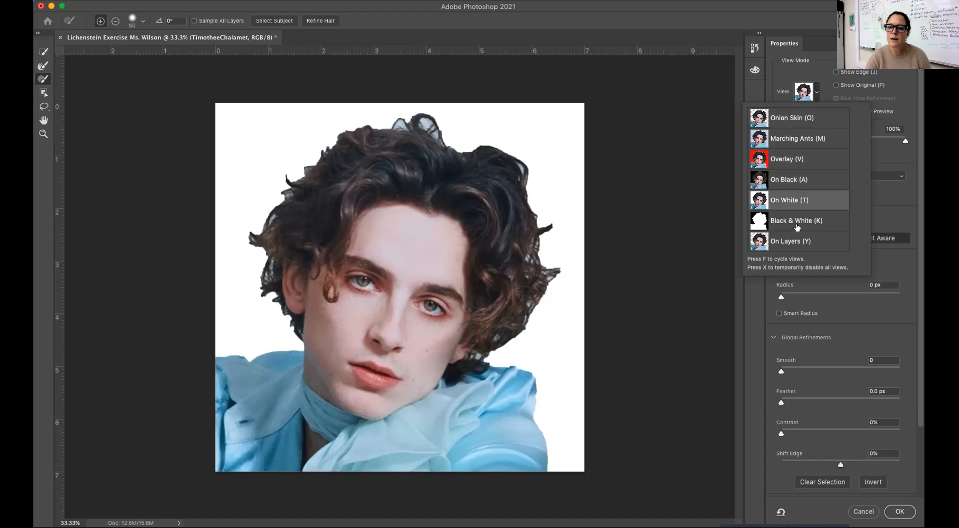
click(799, 239)
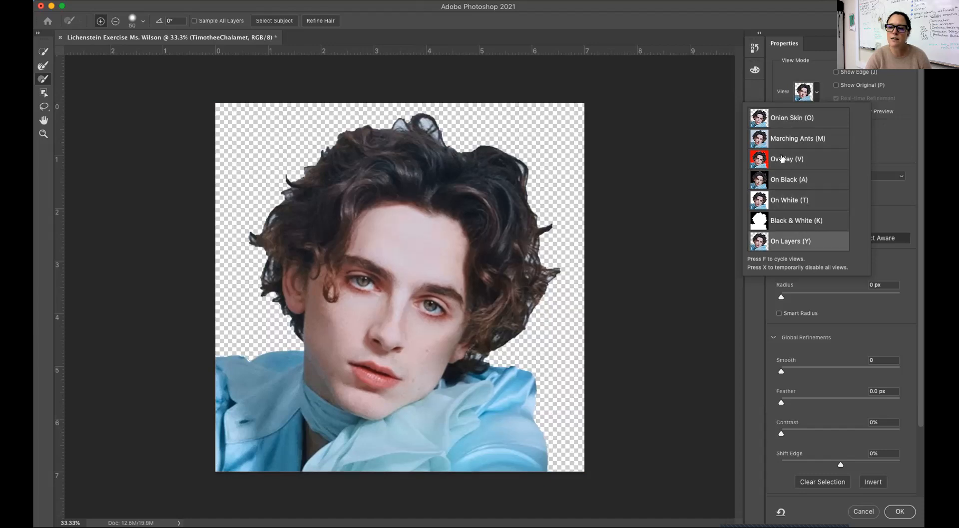
click(792, 164)
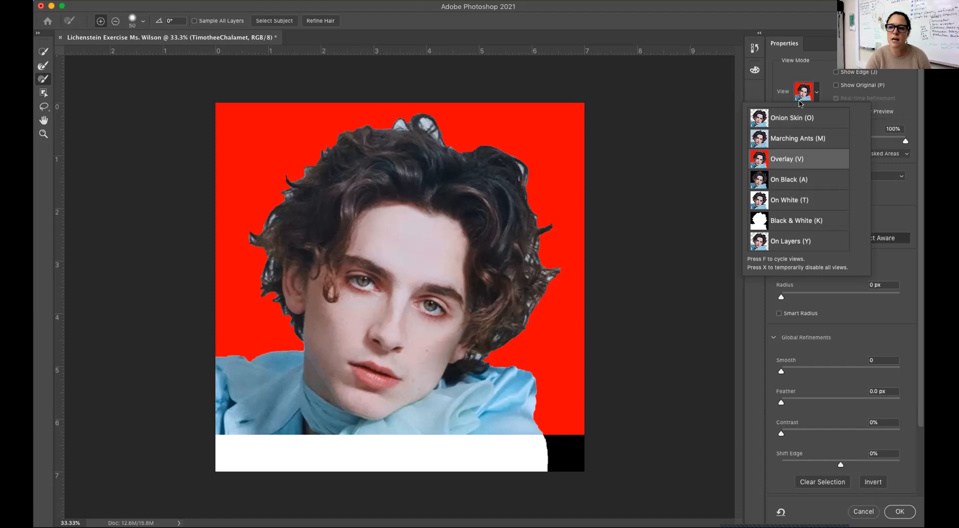
- Compare the red overlay preview of the portrait selection at 0% and 100% opacity, finishing at 100%
click(815, 70)
drag(906, 142, 900, 142)
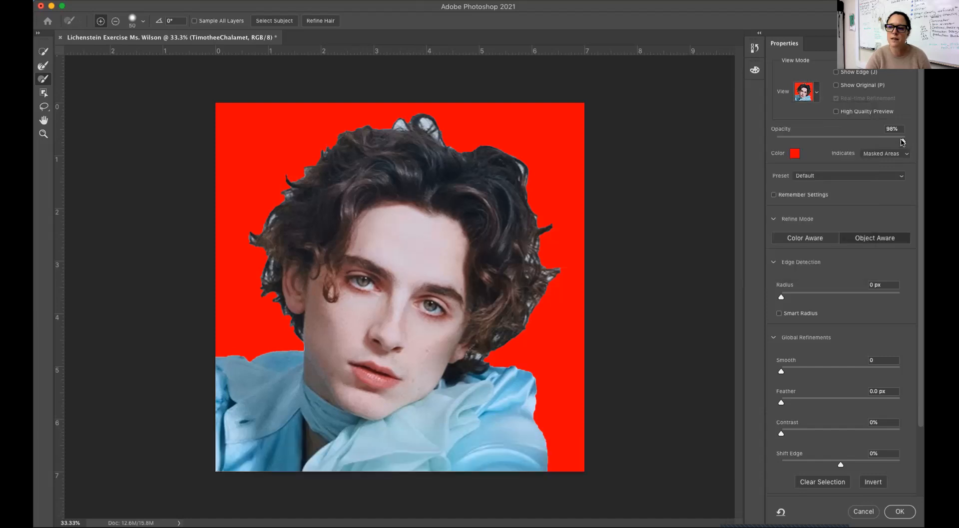
click(832, 142)
drag(832, 142, 761, 144)
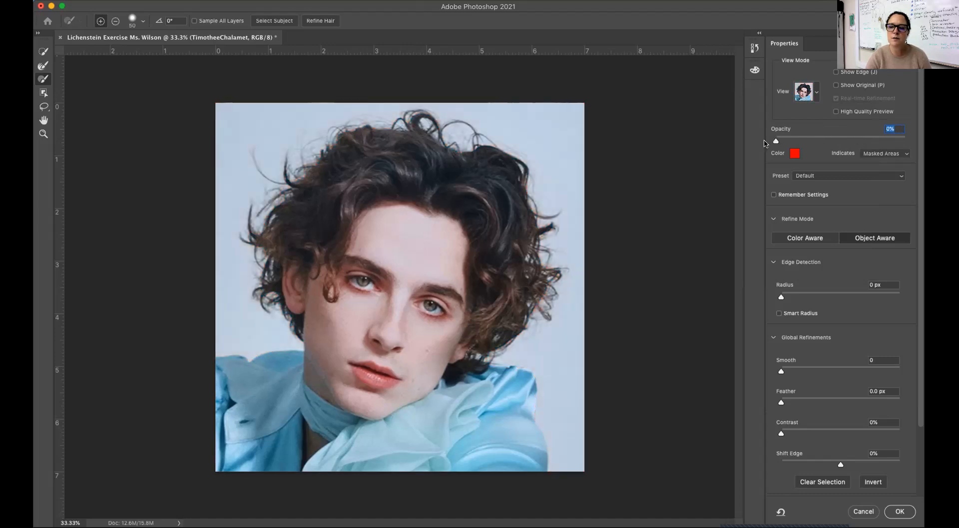
drag(782, 143, 906, 141)
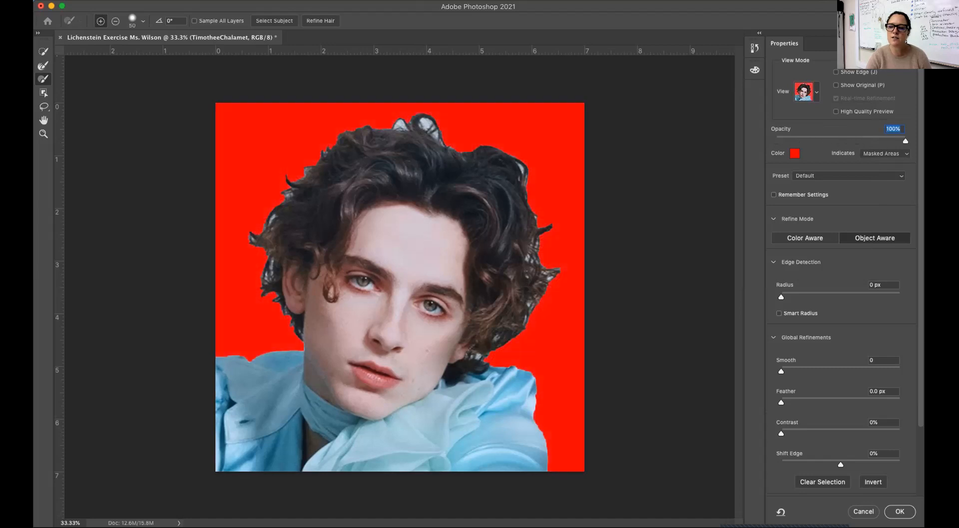
drag(828, 144, 906, 141)
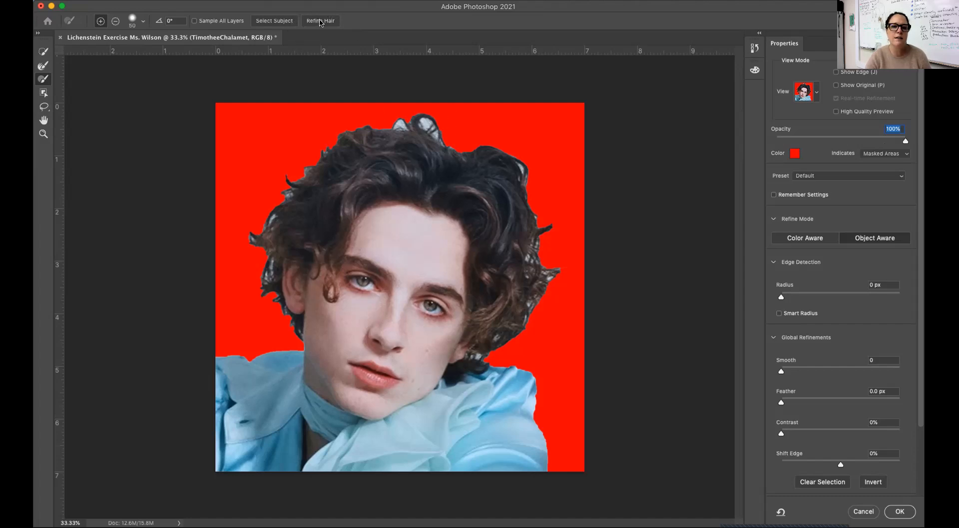
- Apply Refine Hair to the portrait selection and output the result as a New Layer with Layer Mask
click(320, 23)
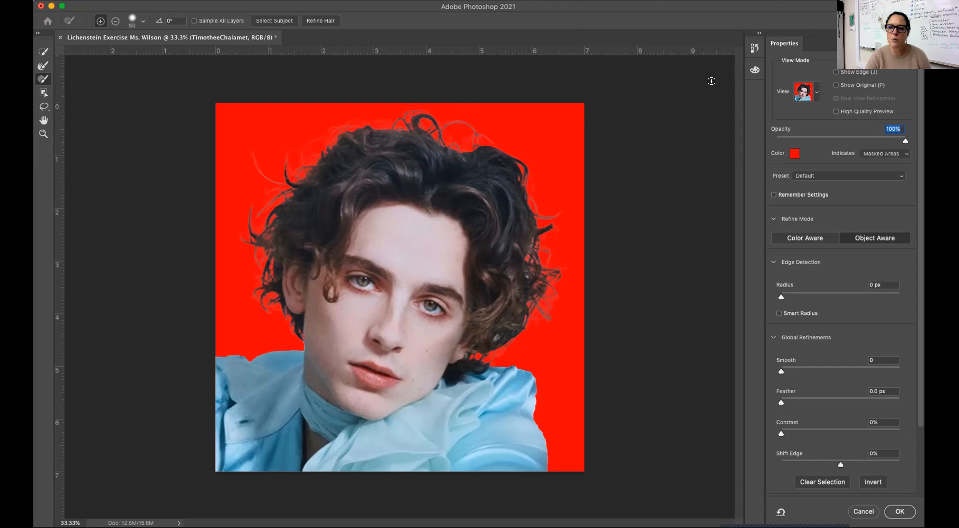
scroll(844, 274, down, 5)
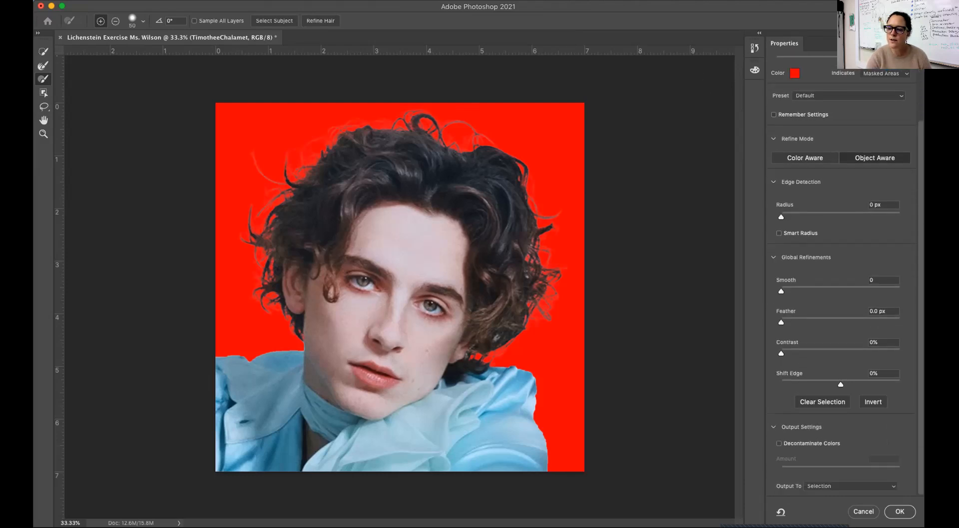
click(824, 428)
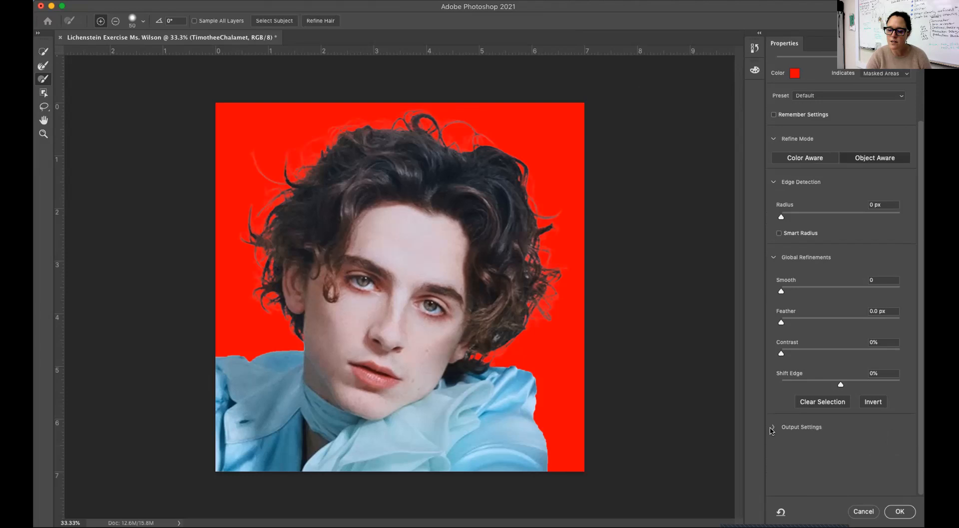
click(849, 440)
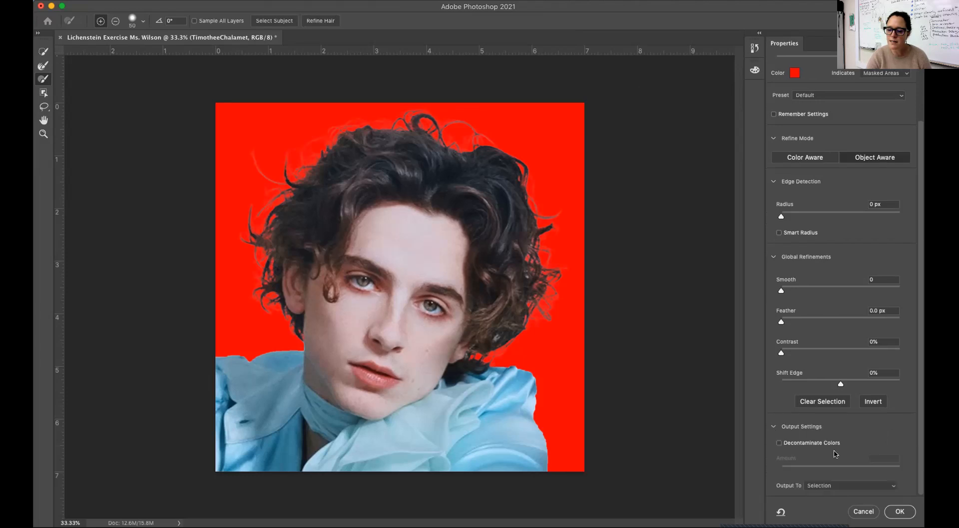
click(826, 487)
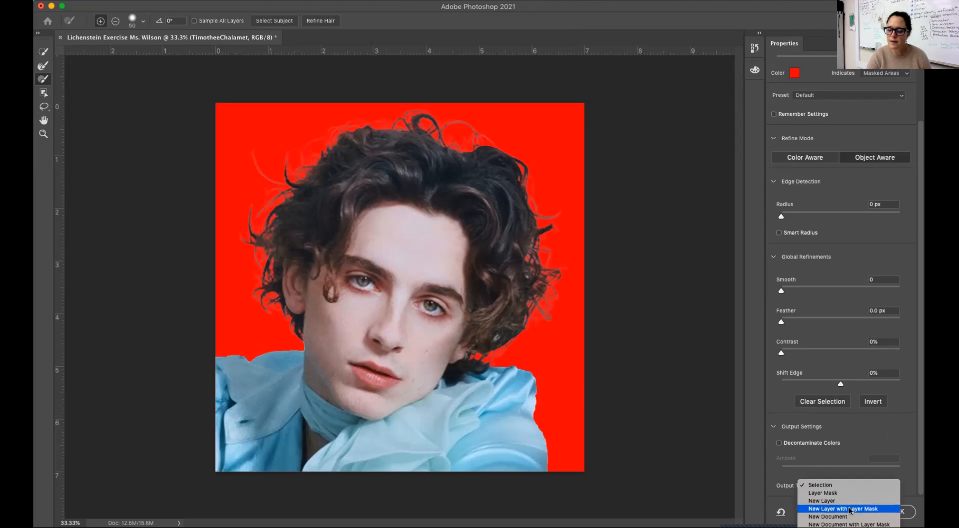
click(900, 509)
click(900, 513)
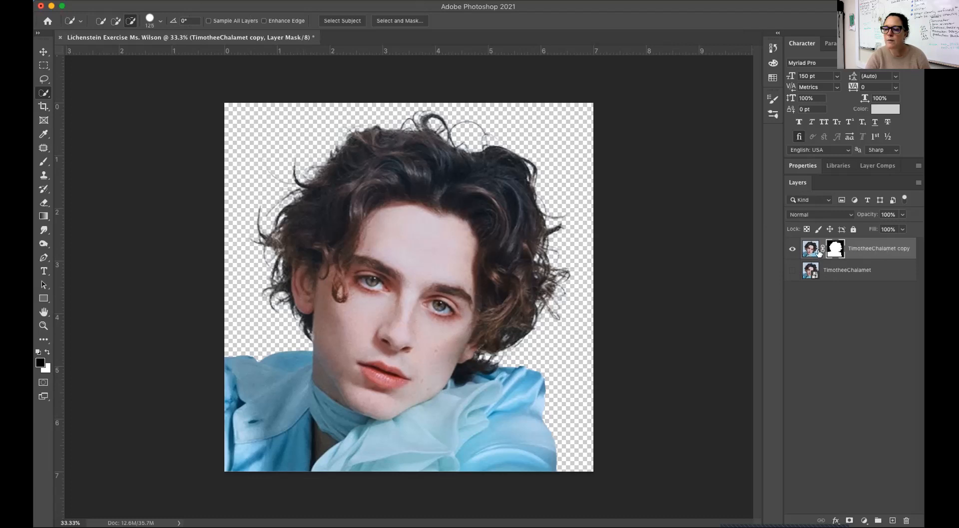
- Create a Solid Color fill layer above the masked portrait copy, keeping Normal mode and 100% opacity
click(788, 253)
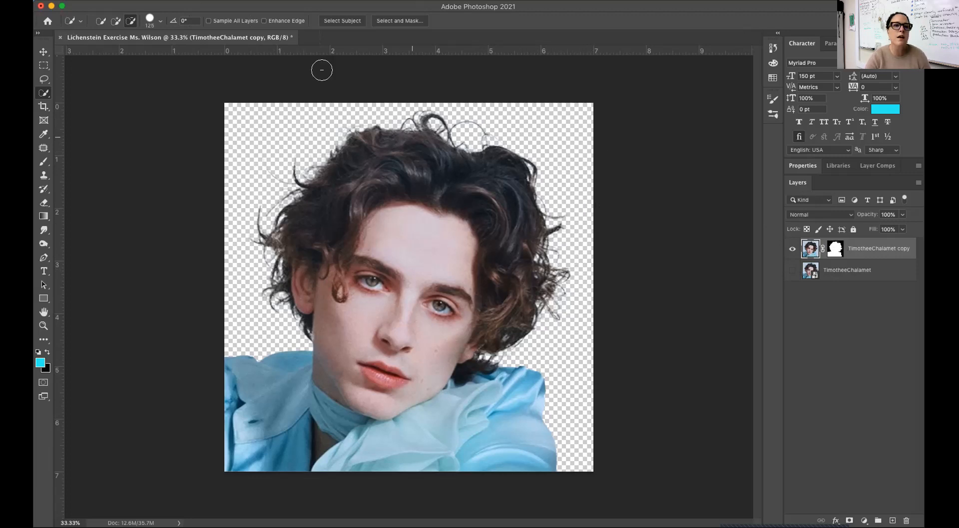
click(125, 1)
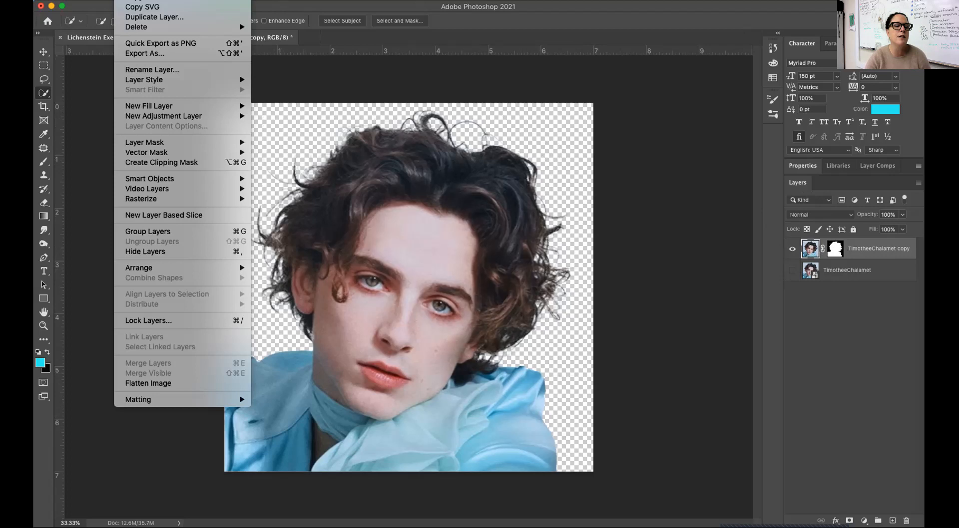
mouse_move(148, 154)
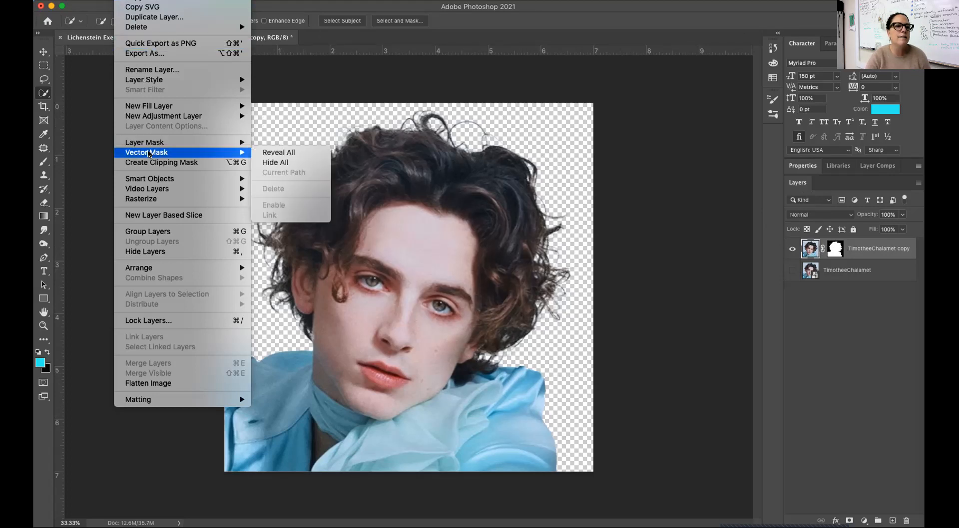
mouse_move(150, 106)
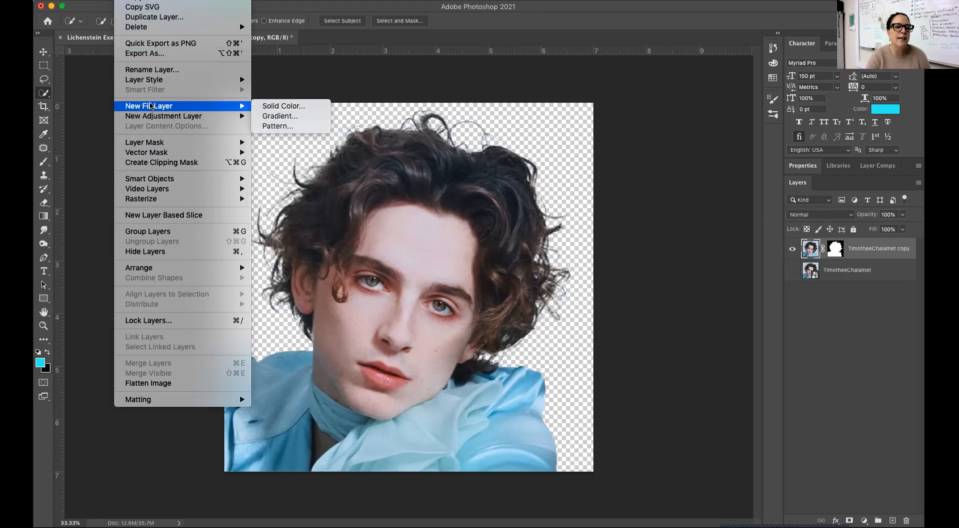
click(293, 107)
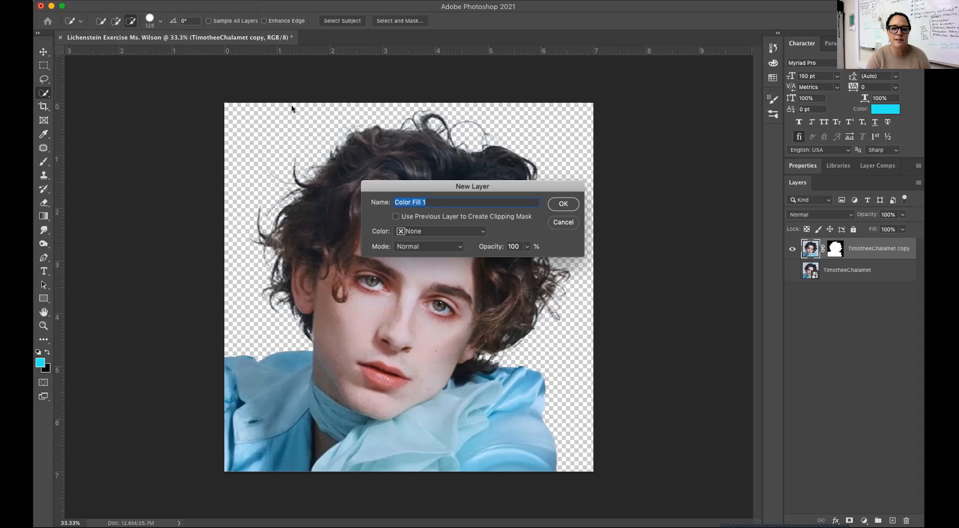
click(568, 202)
- Set the fill color to yellow e7f141 and move the fill layer beneath the masked portrait copy
drag(392, 61, 735, 171)
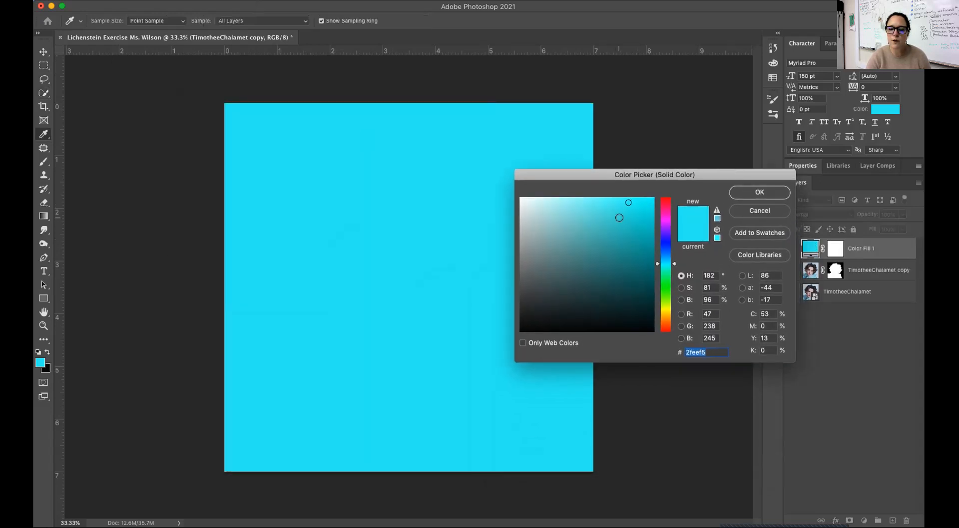
mouse_move(642, 295)
mouse_down()
mouse_move(538, 223)
mouse_move(552, 307)
mouse_move(614, 229)
mouse_move(615, 205)
mouse_move(610, 235)
mouse_move(613, 216)
mouse_up()
drag(668, 277, 663, 308)
mouse_move(616, 218)
mouse_down()
mouse_move(615, 208)
mouse_move(595, 208)
mouse_up()
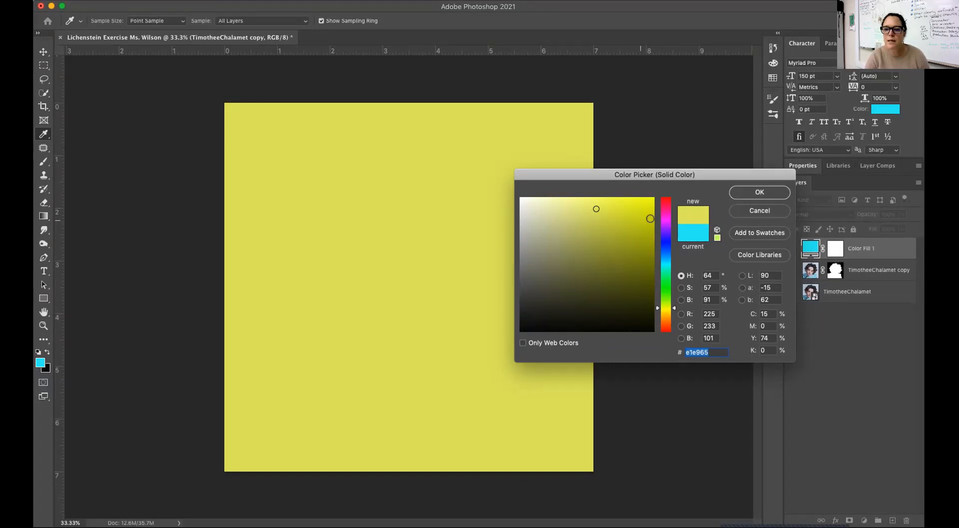
mouse_move(623, 210)
mouse_down()
mouse_move(603, 208)
mouse_move(618, 205)
mouse_up()
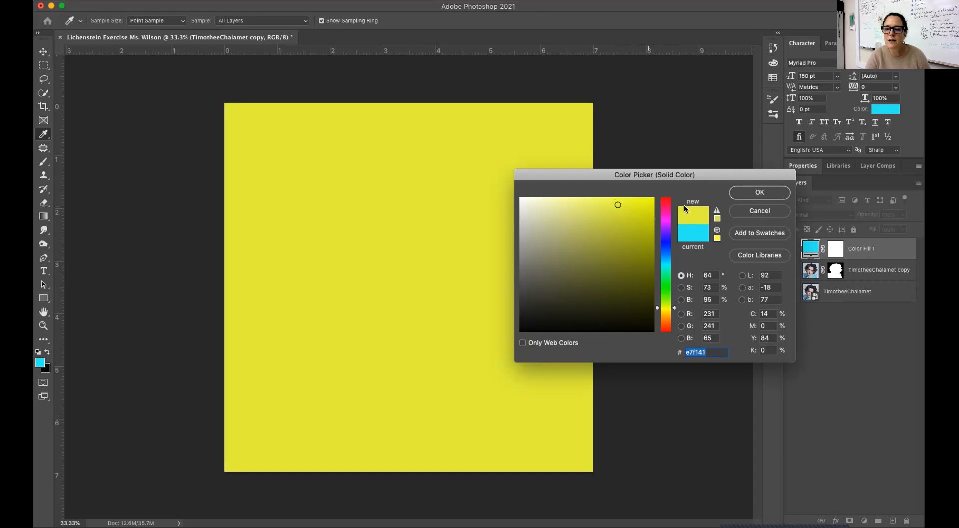
click(763, 195)
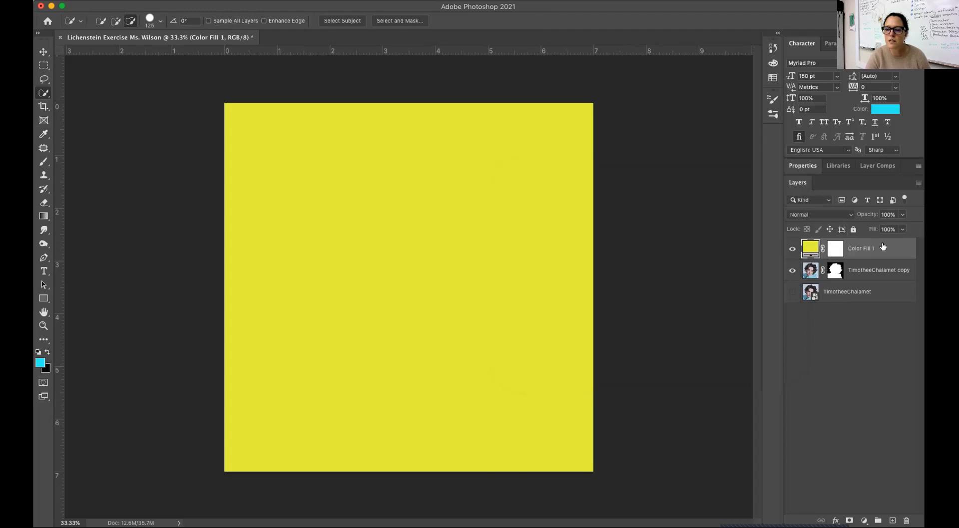
drag(880, 270, 877, 278)
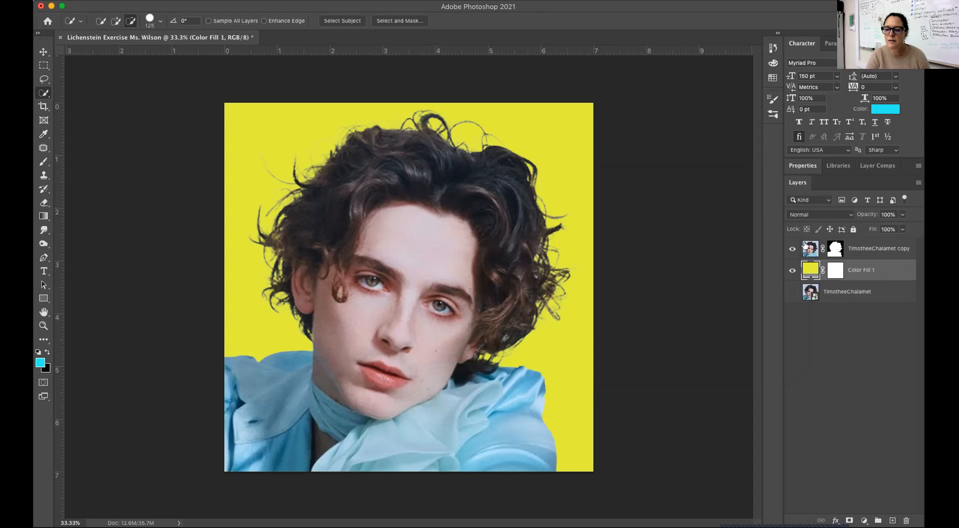
- Desaturate the masked portrait copy layer
click(878, 246)
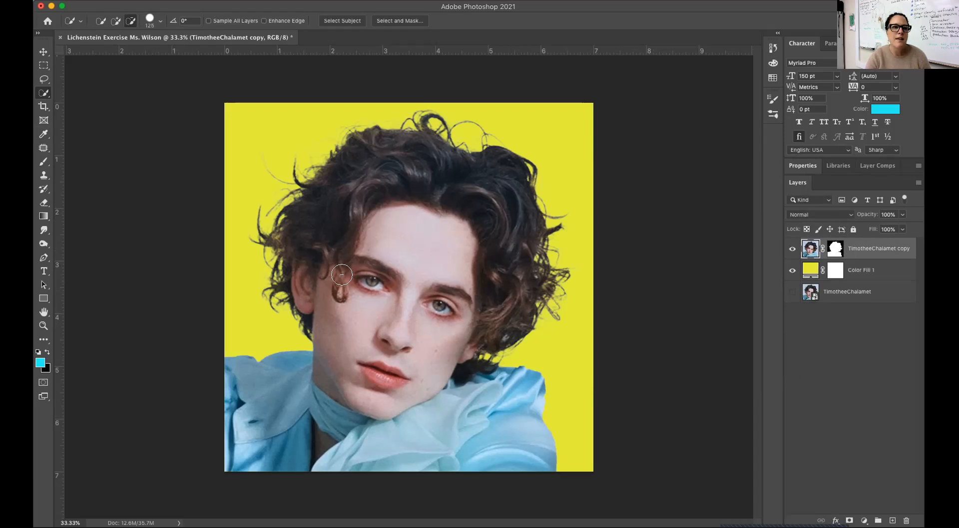
click(98, 0)
mouse_move(108, 6)
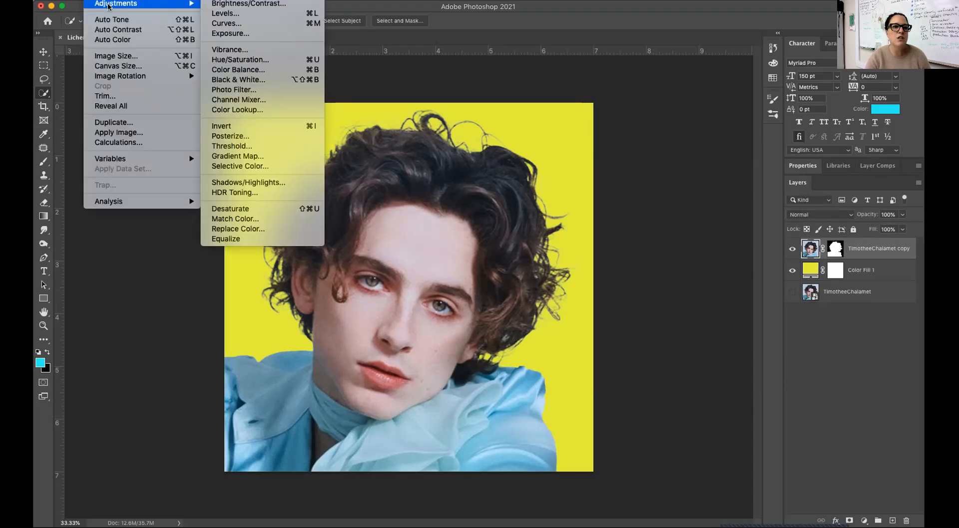
click(239, 209)
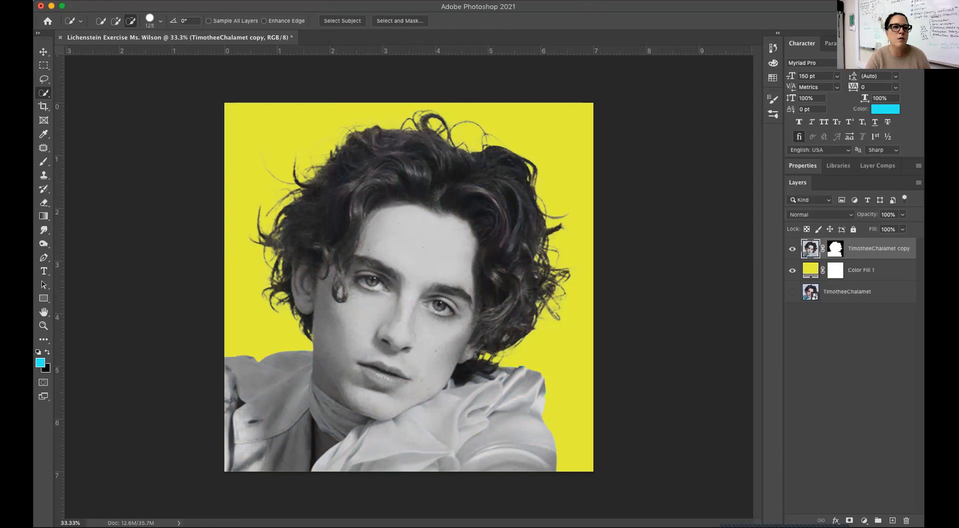
- Apply a Threshold adjustment at level 142 to the desaturated portrait copy
click(97, 0)
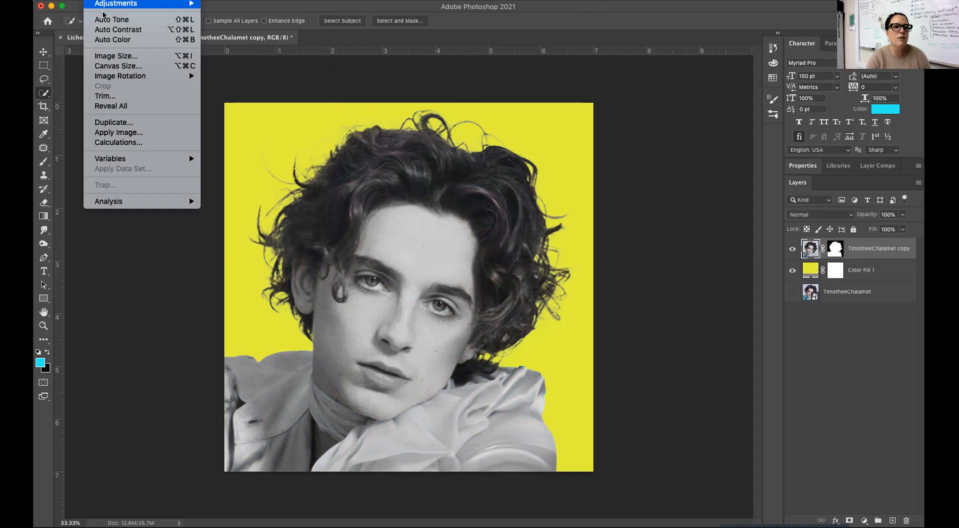
mouse_move(106, 5)
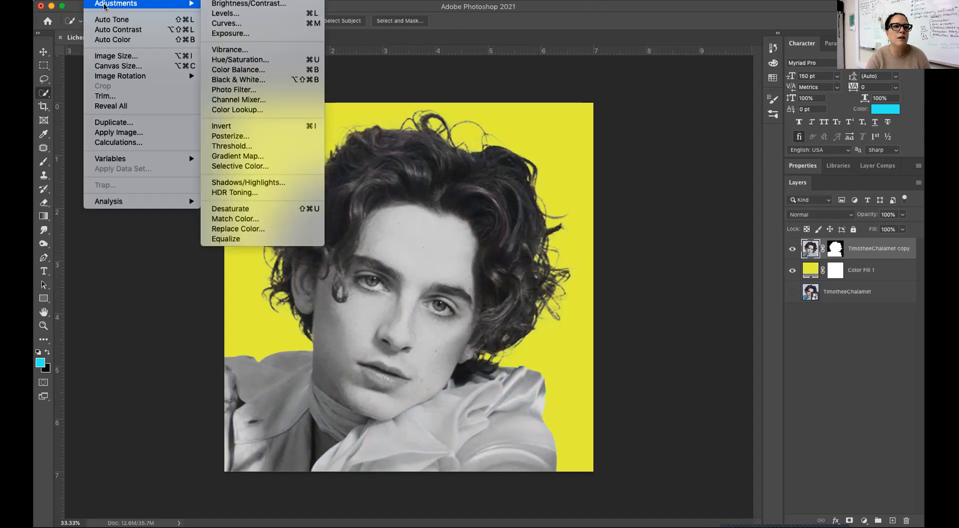
click(235, 147)
drag(460, 15, 646, 74)
mouse_move(594, 159)
mouse_down()
mouse_move(577, 159)
mouse_move(638, 159)
mouse_move(551, 159)
mouse_move(603, 160)
mouse_up()
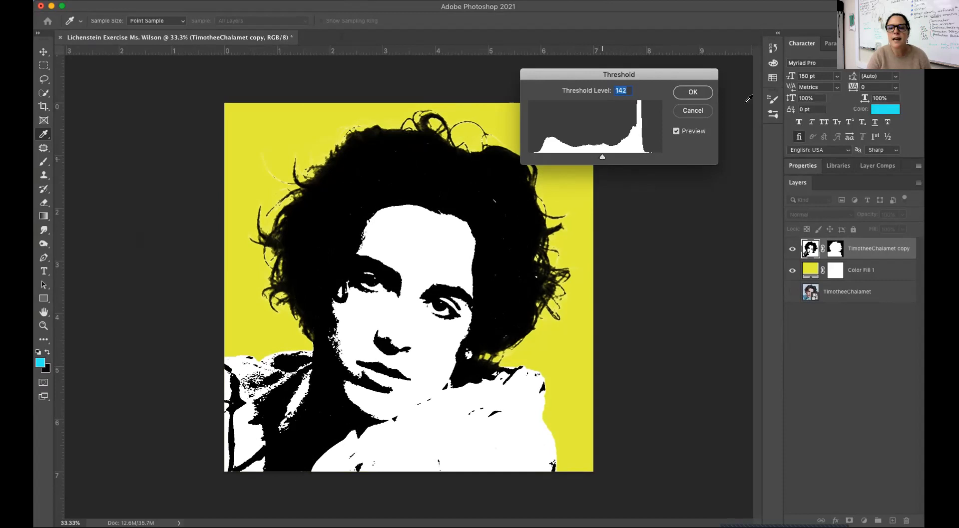
click(694, 93)
key(w)
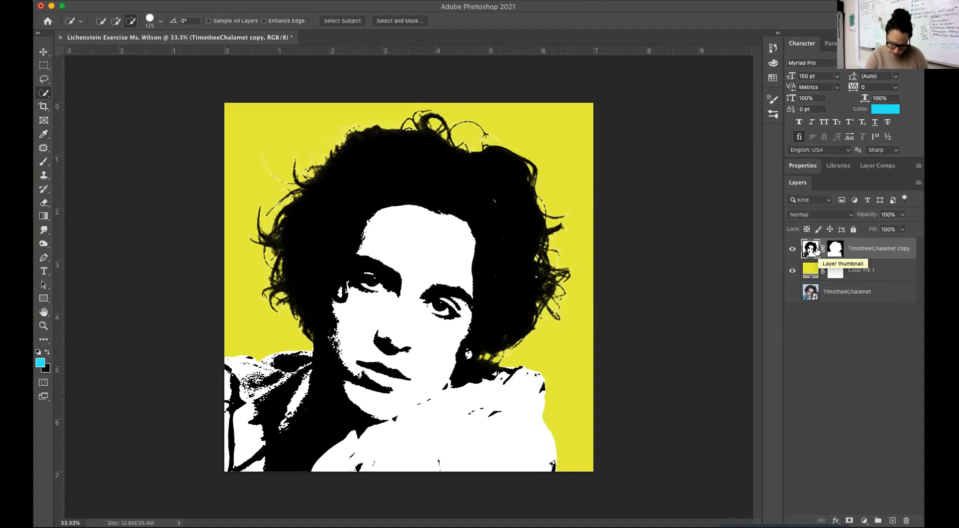
- Duplicate the black-and-white portrait layer within the same document as TimotheeChalamet copy 2
right_click(852, 244)
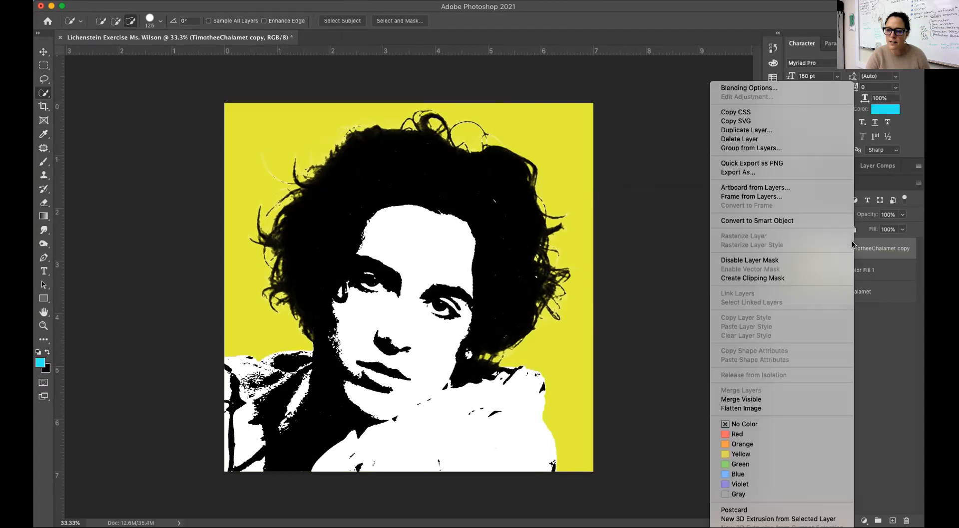
click(879, 255)
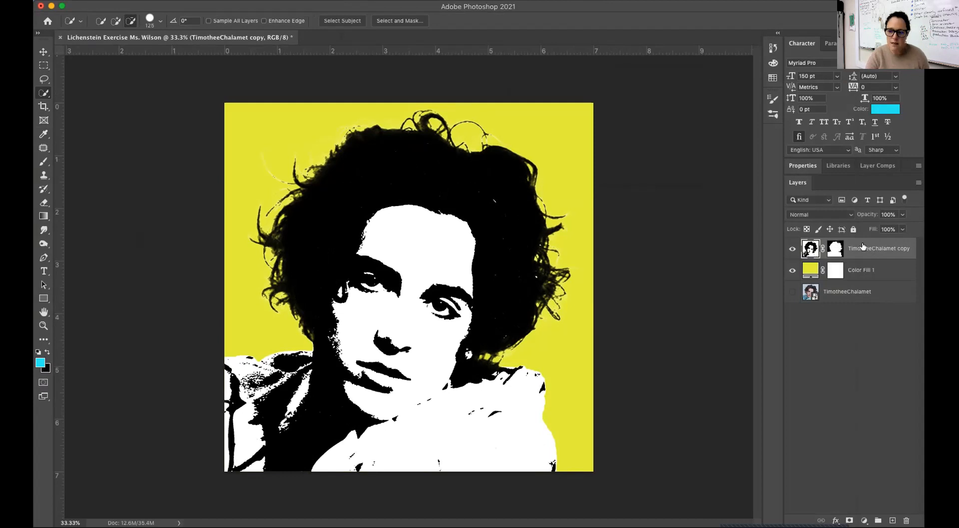
right_click(861, 247)
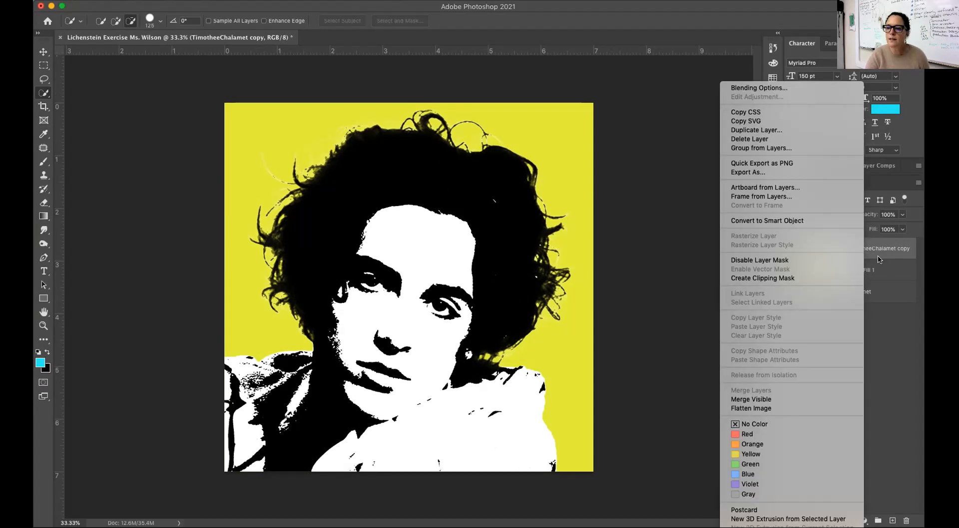
right_click(869, 252)
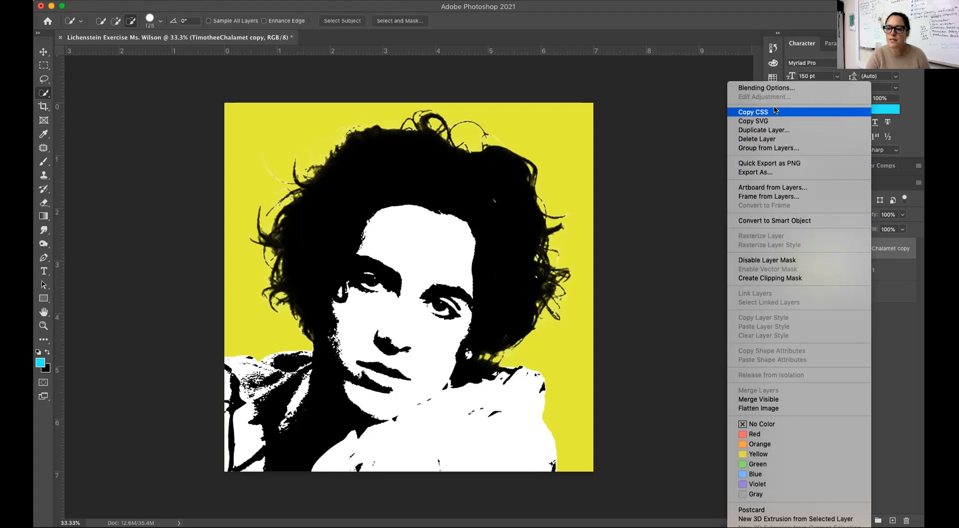
right_click(880, 254)
right_click(887, 254)
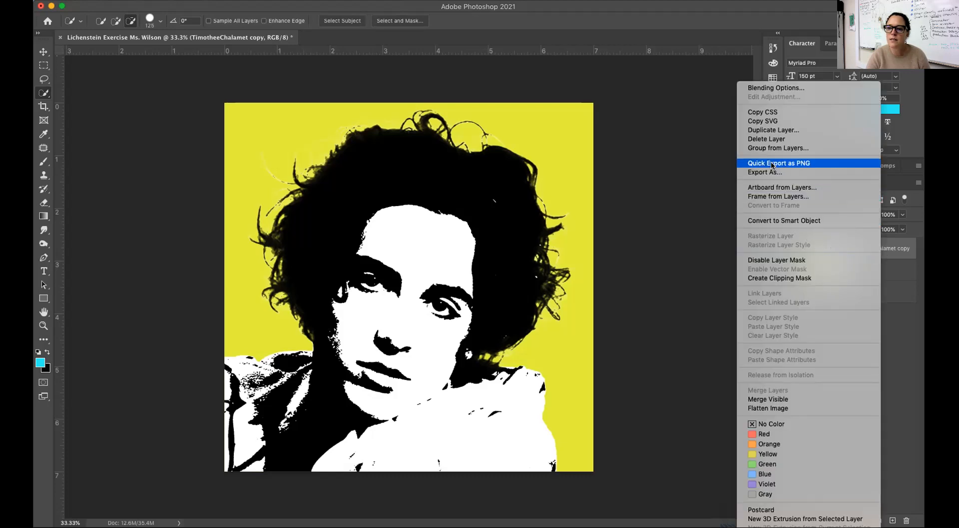
click(745, 131)
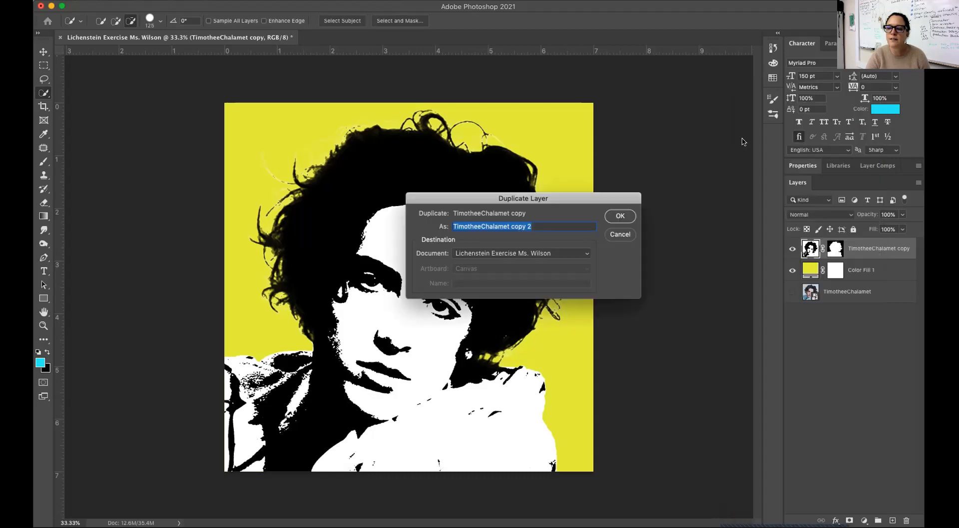
click(620, 216)
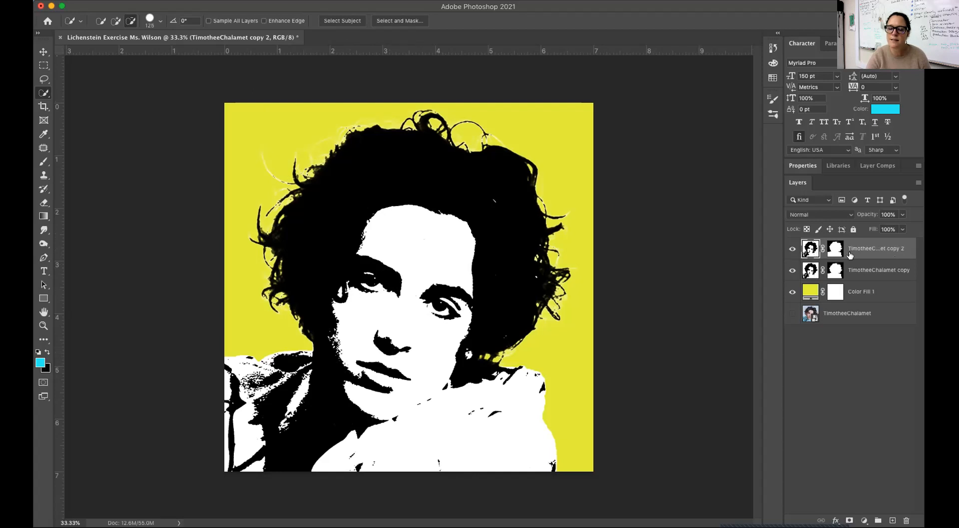
- Delete the white areas of TimotheeChalamet copy 2 using a Color Range selection at fuzziness 40, and hide the TimotheeChalamet copy layer
click(180, 0)
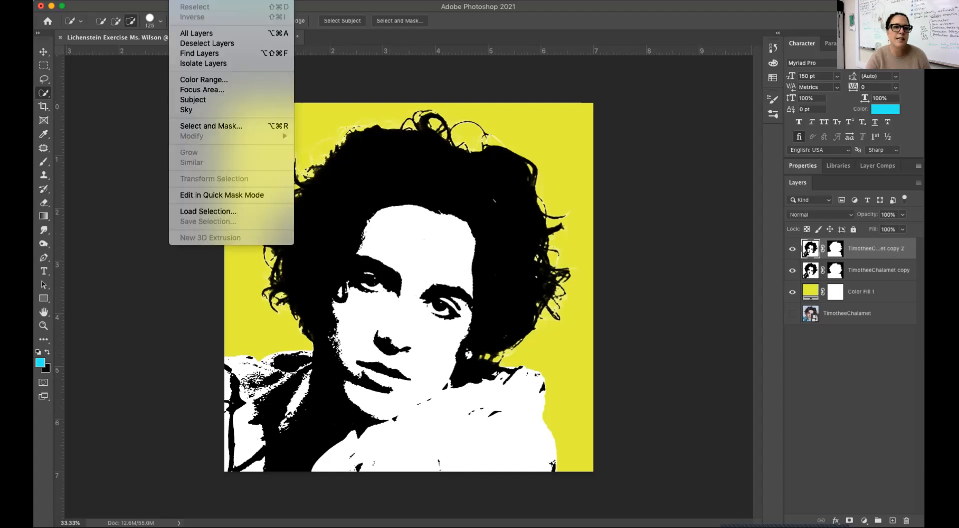
click(199, 81)
drag(404, 27, 604, 136)
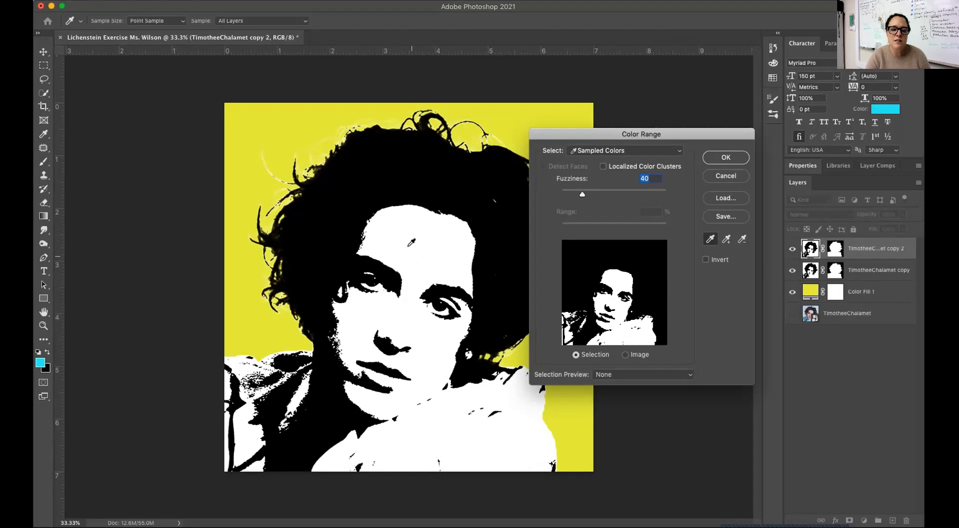
click(421, 257)
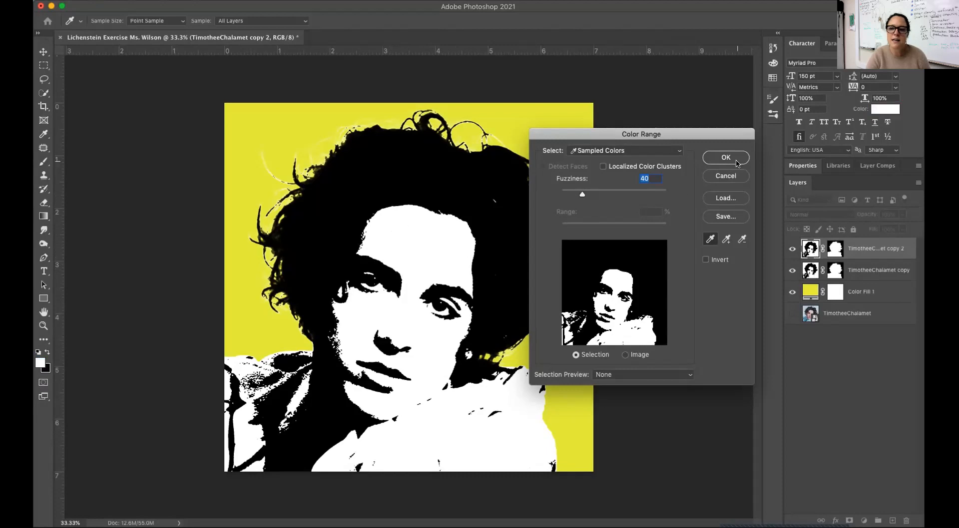
click(726, 157)
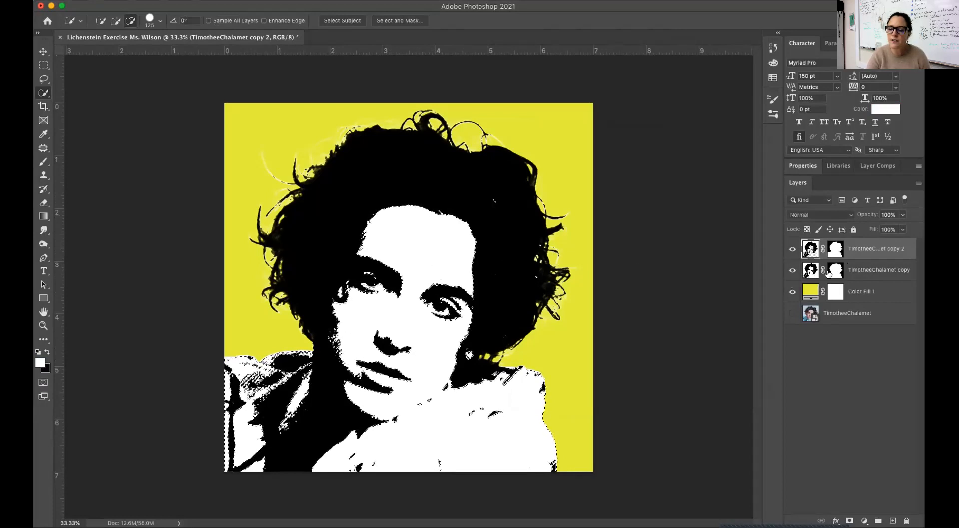
click(790, 271)
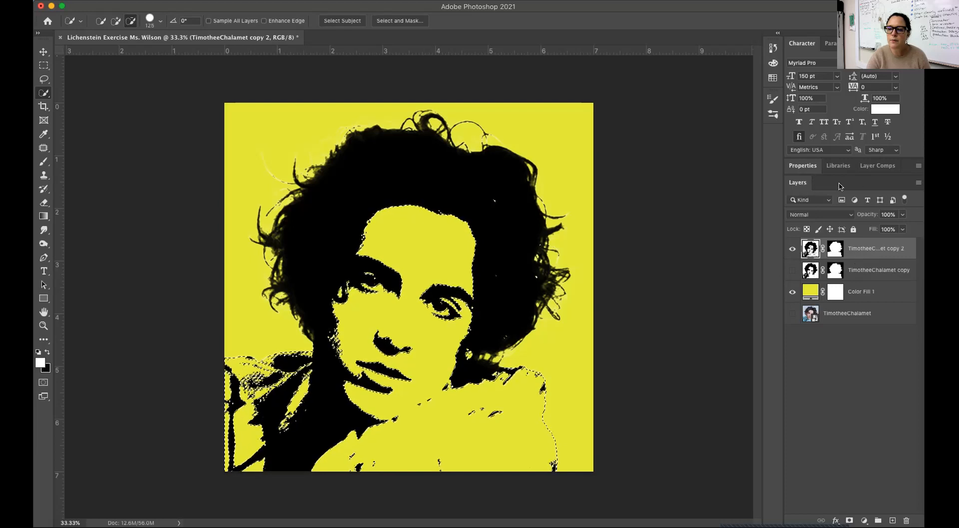
- Create a new layer named skin and place it directly beneath TimotheeChalamet copy 2
click(918, 185)
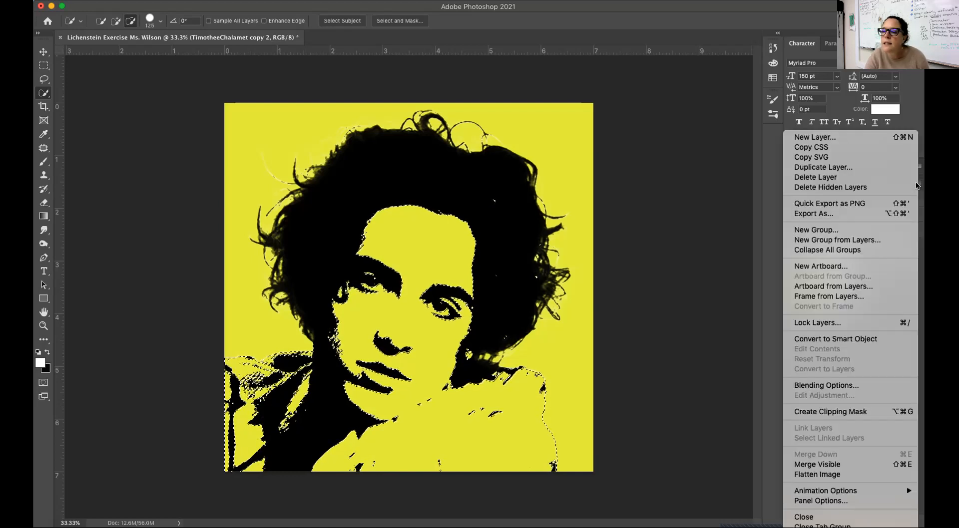
click(807, 138)
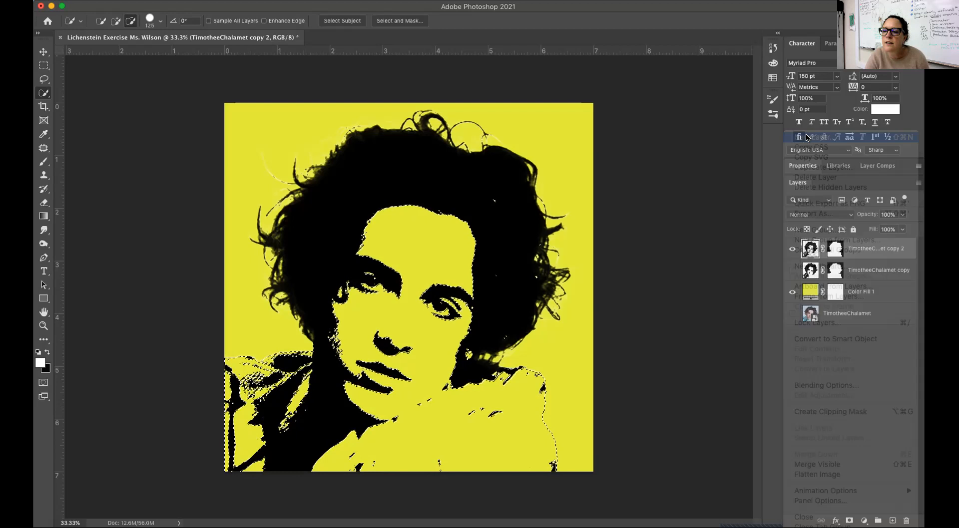
text(skin)
key(Return)
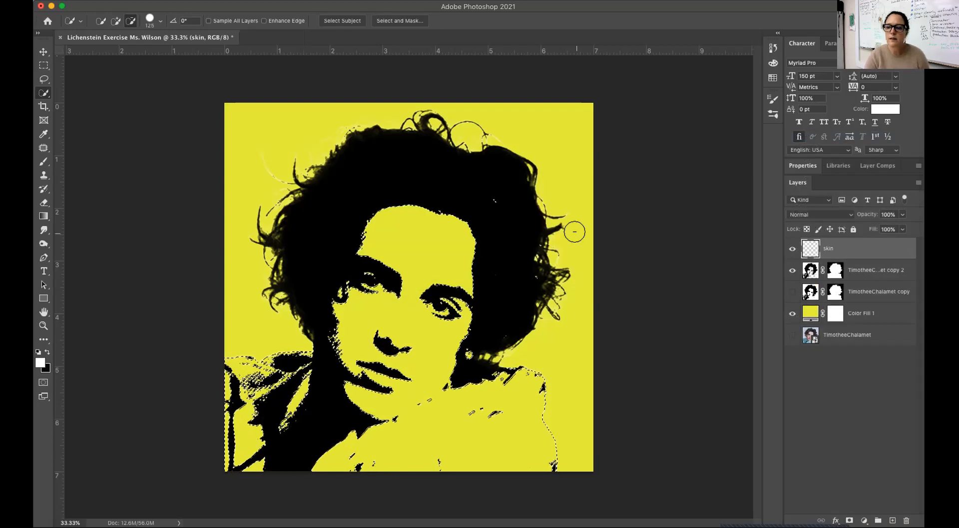
drag(838, 247, 821, 276)
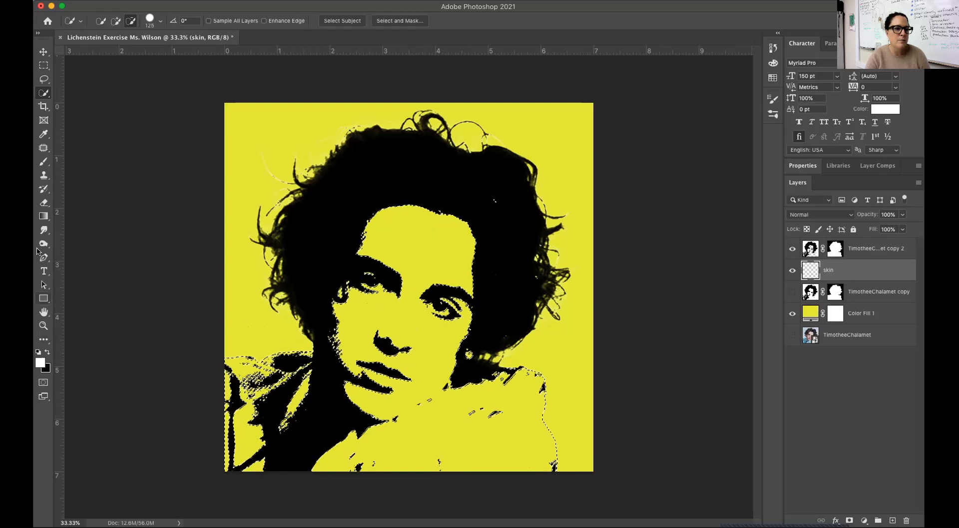
- Set the foreground color to the tan skin tone e3b668
click(41, 364)
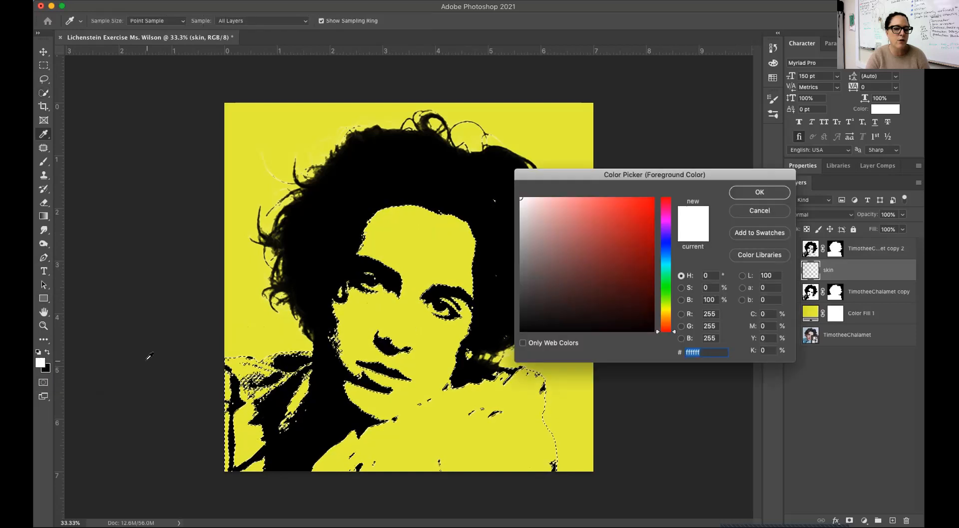
drag(592, 174, 503, 126)
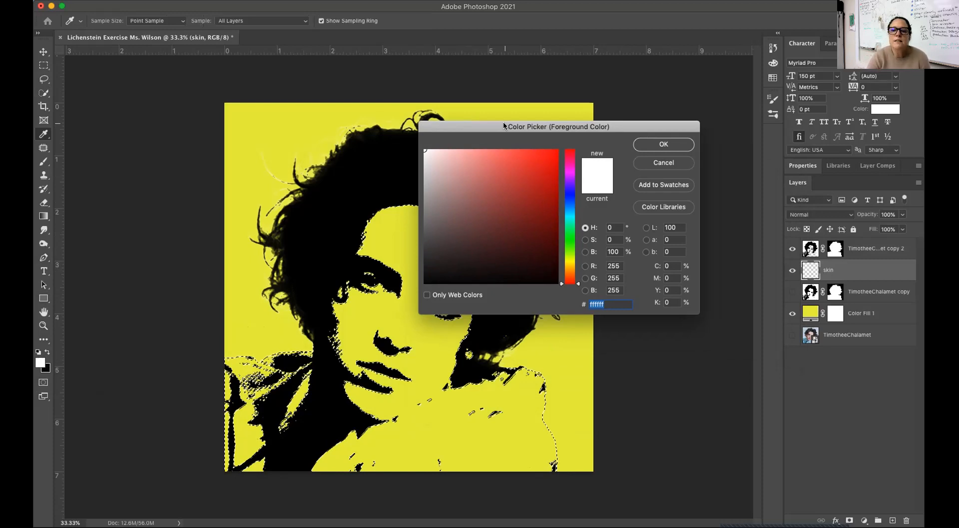
drag(570, 202, 565, 270)
click(526, 210)
mouse_move(526, 210)
mouse_down()
mouse_move(495, 153)
mouse_move(497, 277)
mouse_move(495, 163)
mouse_up()
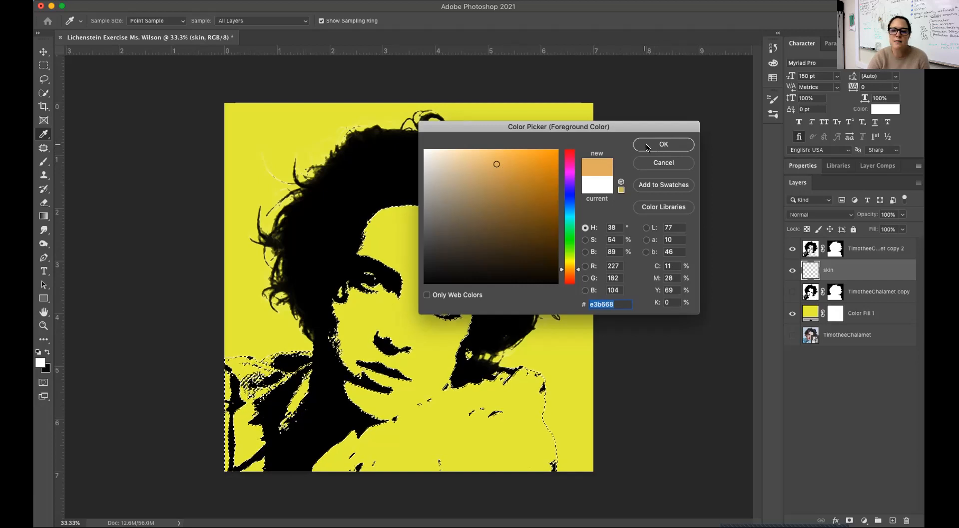
click(657, 145)
key(w)
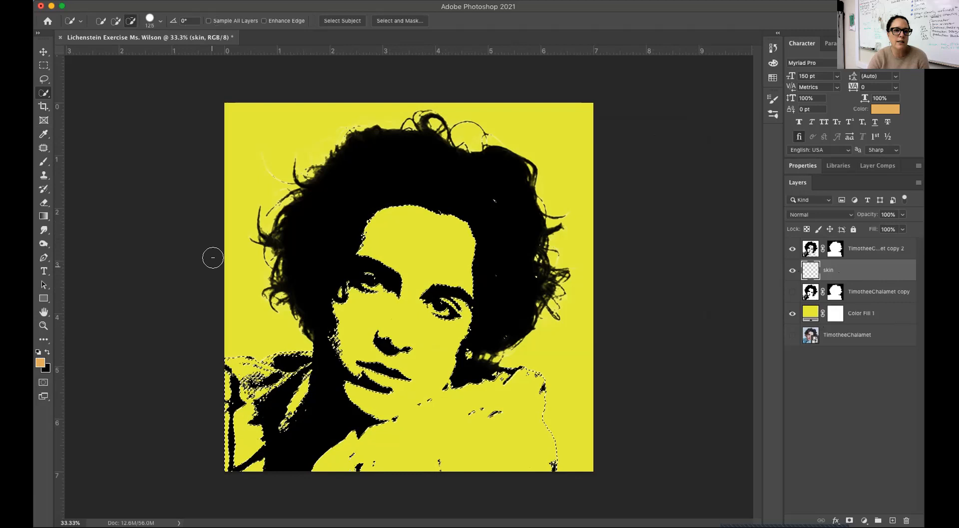
- Fill the selected areas on the skin layer with the foreground color in Normal mode at 100% opacity
click(98, 0)
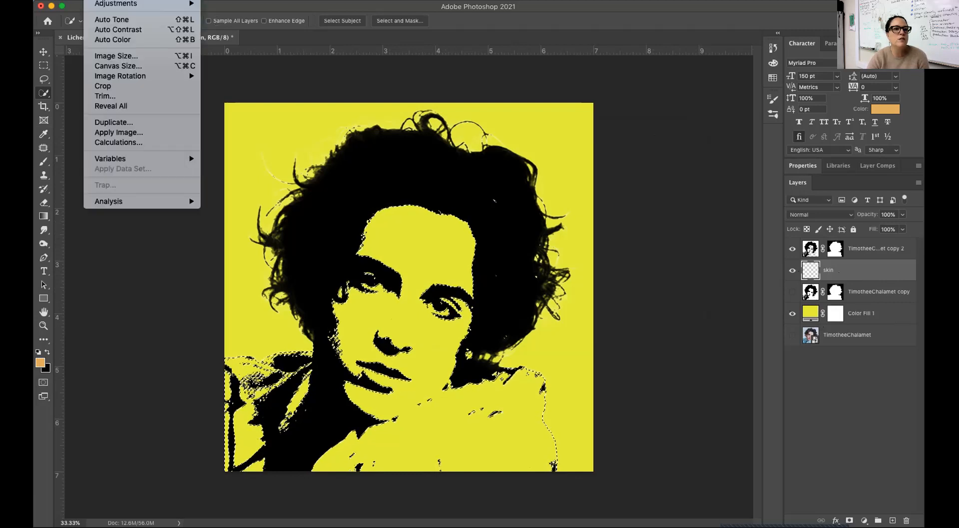
mouse_move(73, 0)
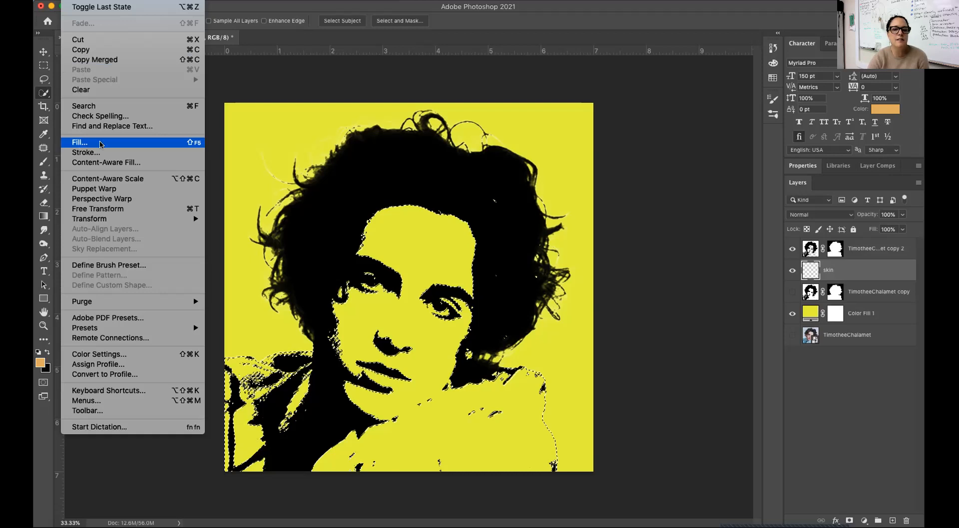
click(101, 143)
click(265, 128)
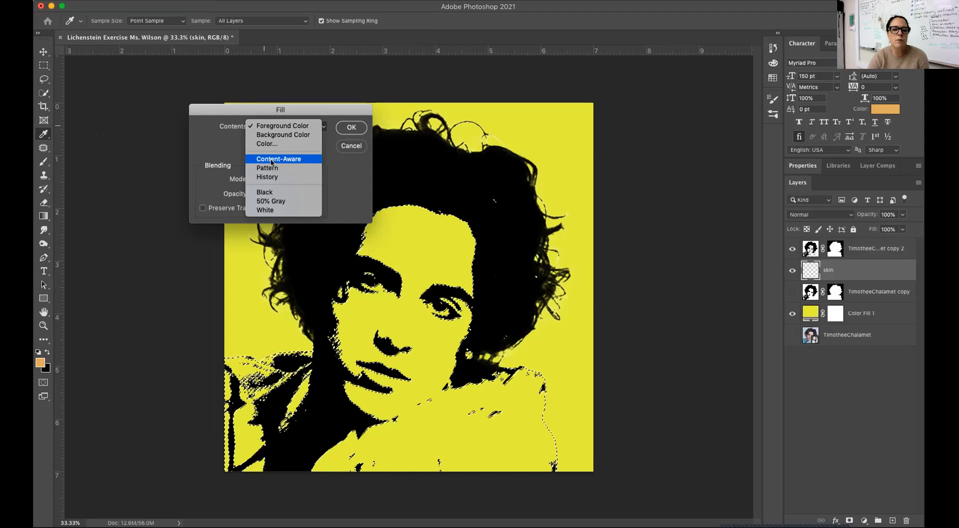
click(266, 128)
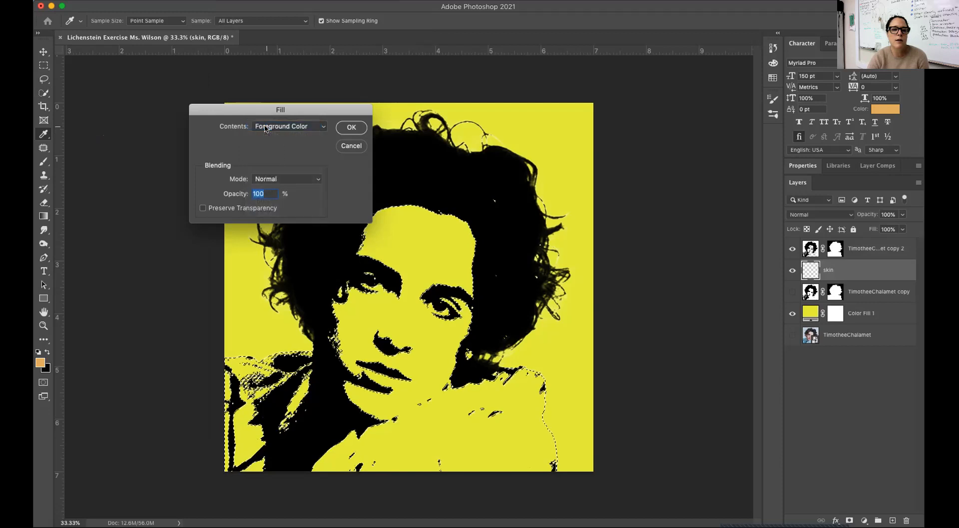
click(344, 129)
key(w)
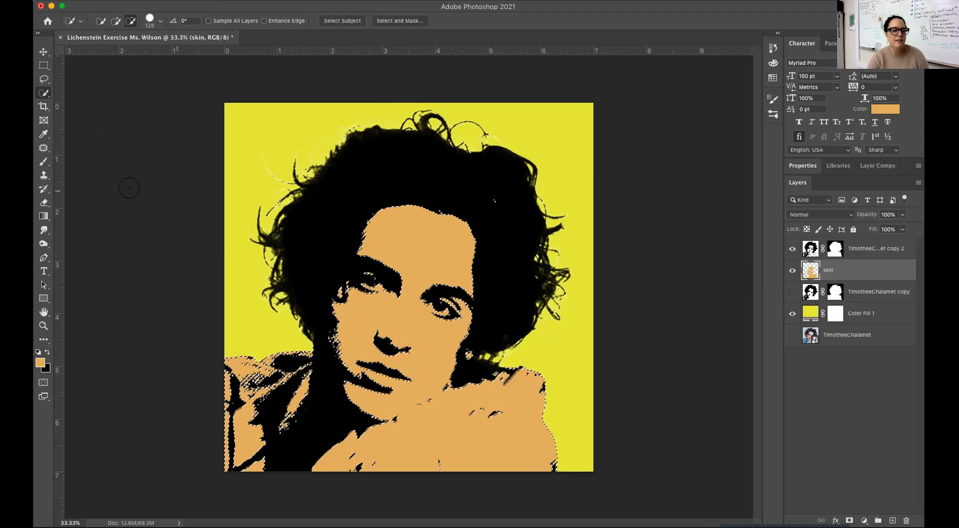
- Paint the whites of both eyes on the skin layer with off-white f5f3ee, using the Brush tool at size 70
click(44, 162)
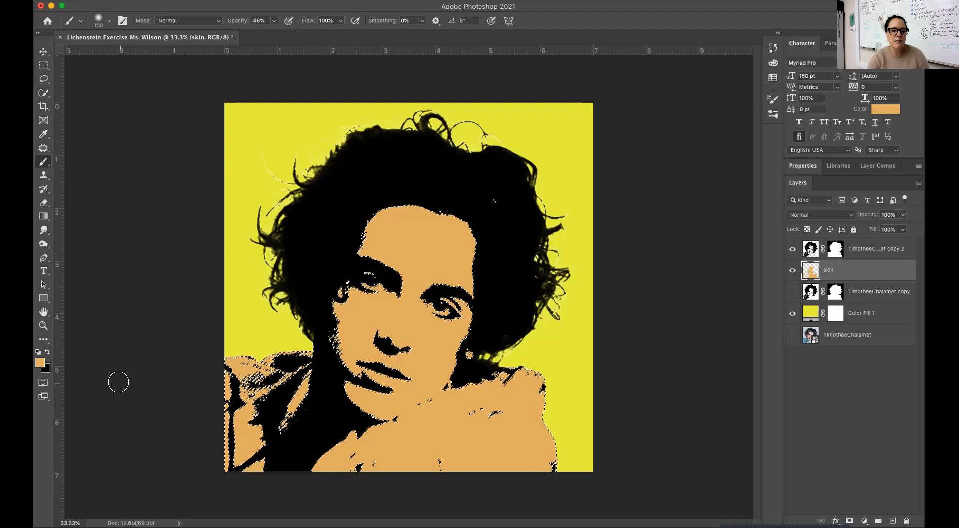
click(40, 363)
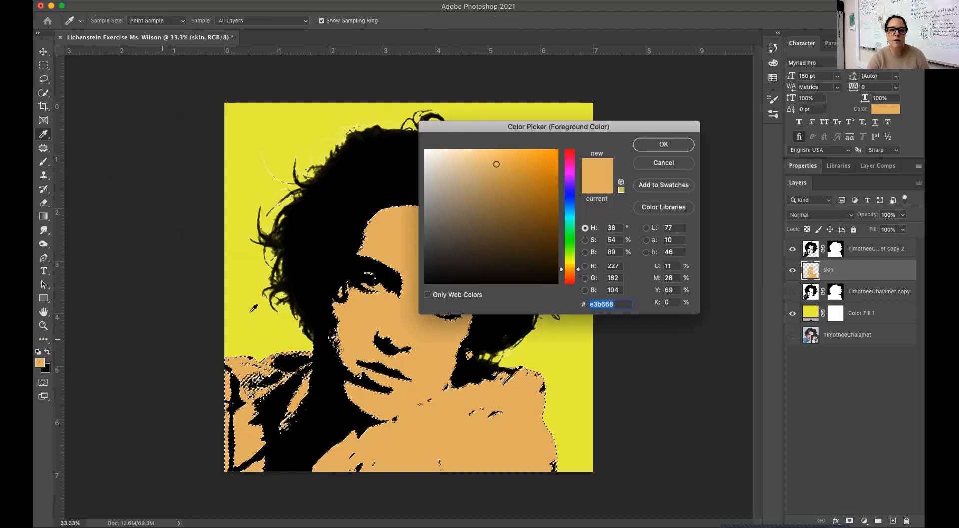
drag(458, 162, 428, 154)
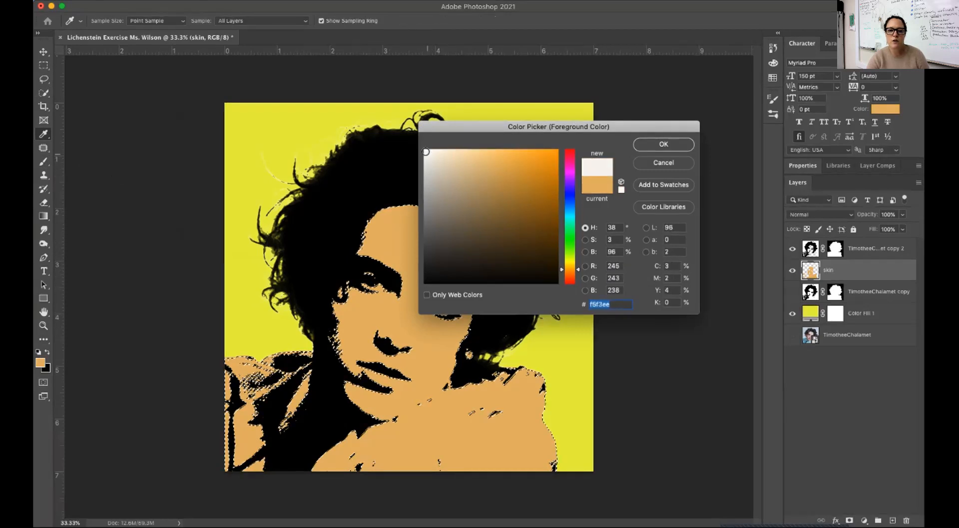
click(650, 145)
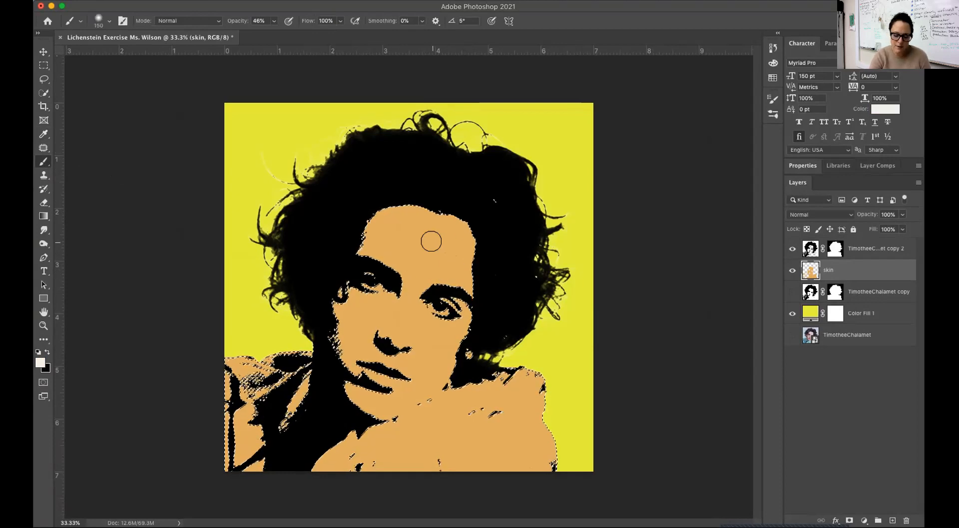
key(bracketleft)
key(bracketleft)
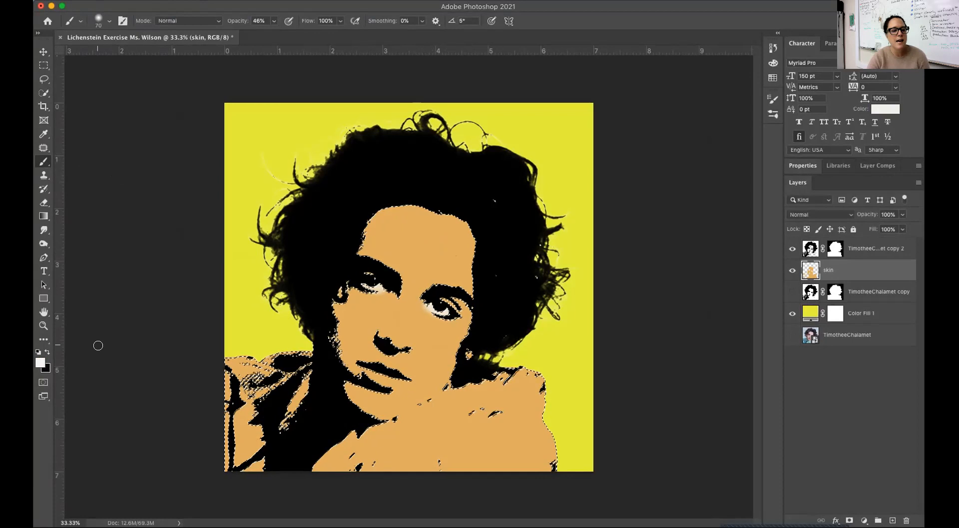
- Set the foreground color to salmon f9ad9b and paint the lower lip at 100% brush opacity
click(40, 364)
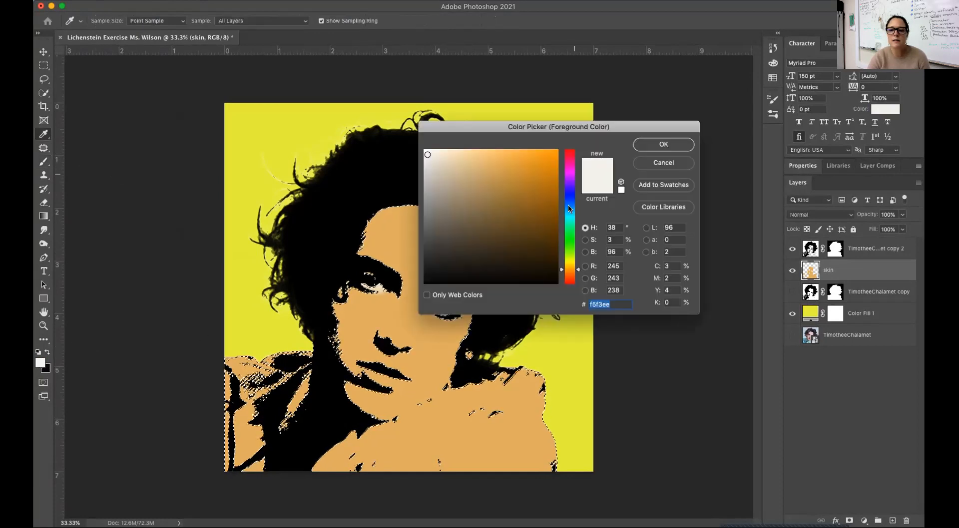
drag(572, 273, 565, 163)
mouse_move(474, 157)
mouse_down()
mouse_move(456, 154)
mouse_move(475, 152)
mouse_up()
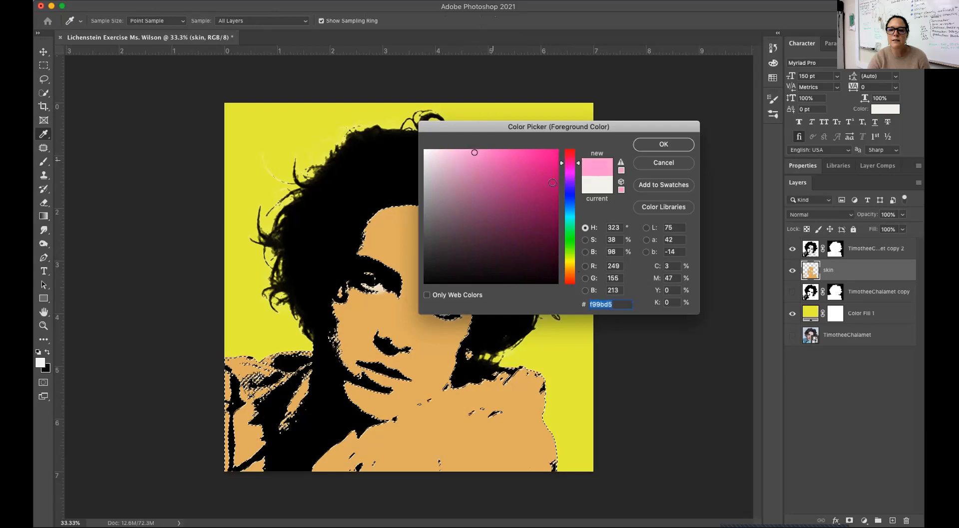
drag(570, 175, 570, 281)
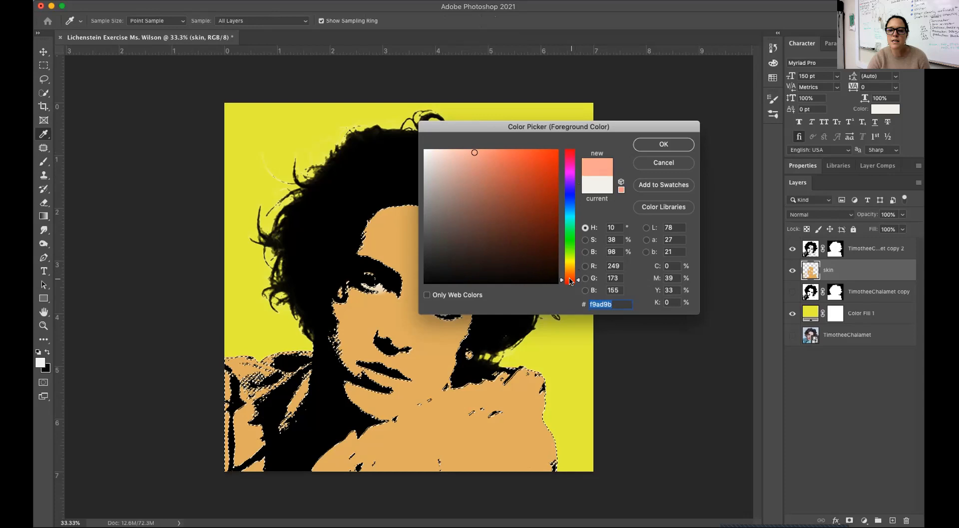
click(663, 144)
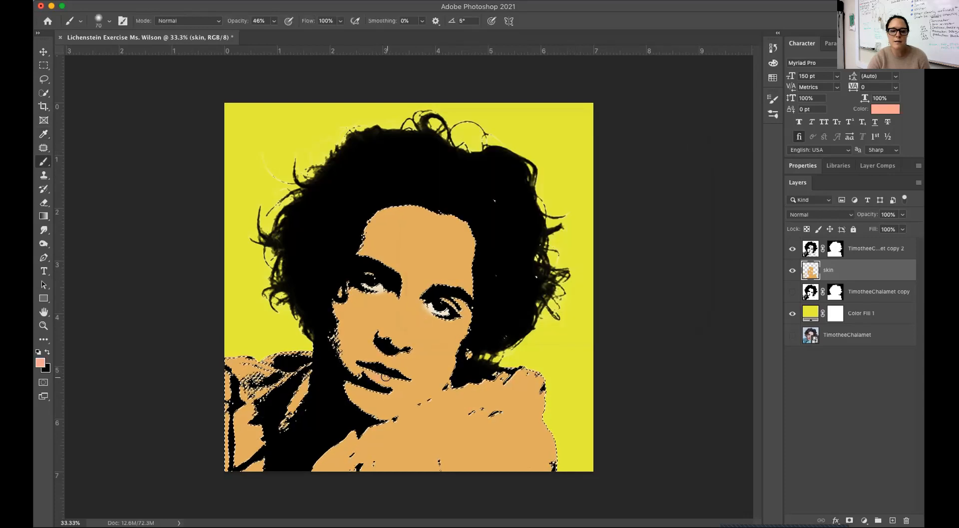
click(274, 21)
drag(274, 33, 303, 32)
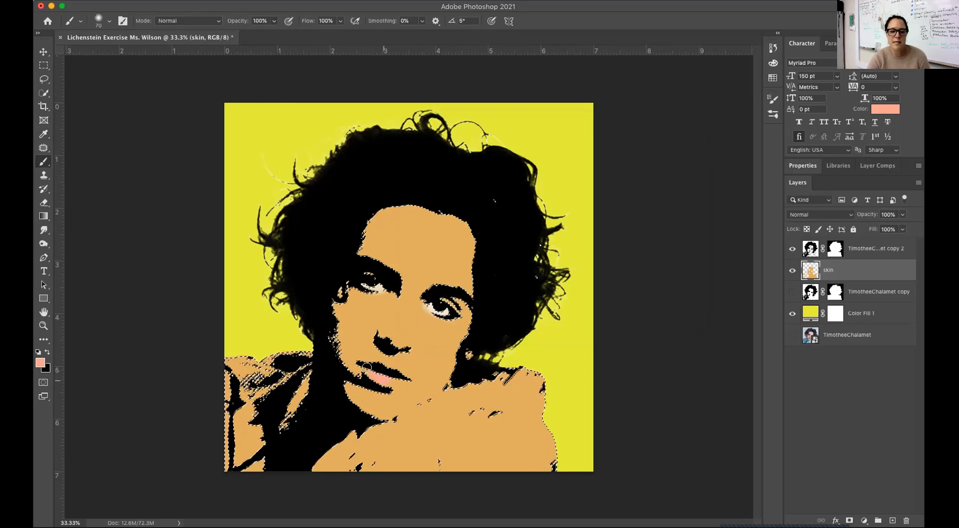
- Change the foreground color to a more saturated orange-red and repaint the lower lip with it
click(39, 361)
drag(523, 152, 527, 155)
click(663, 145)
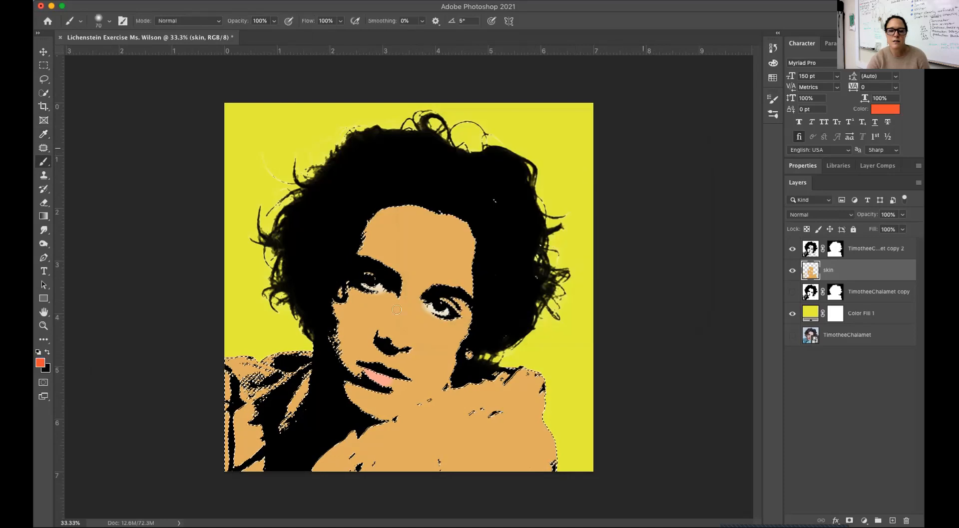
drag(371, 368, 400, 368)
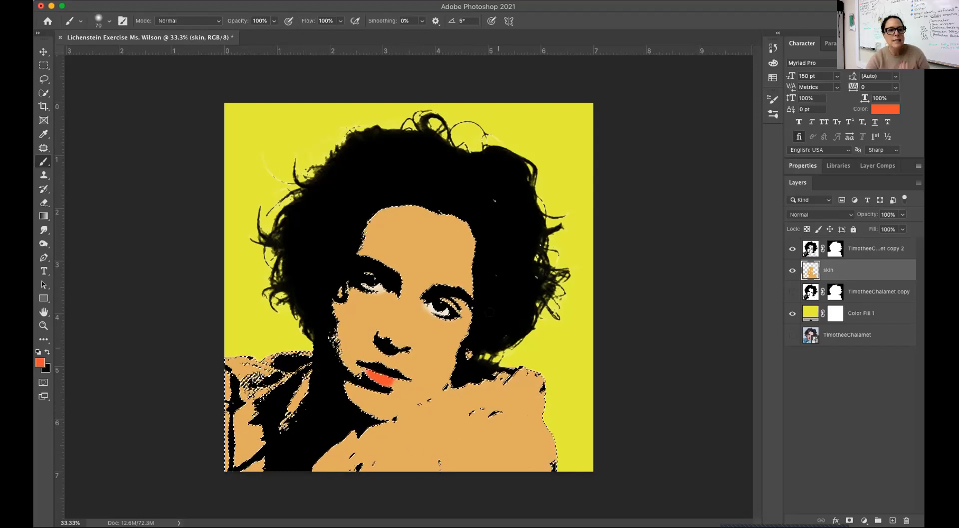
- Set the foreground color to blue 41bcdf for the clothing
click(40, 363)
drag(572, 242, 565, 211)
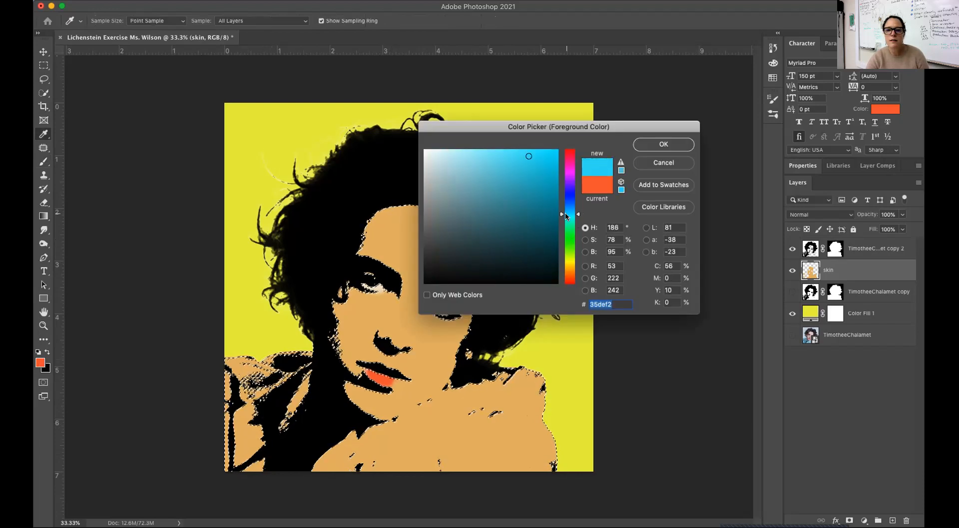
click(519, 165)
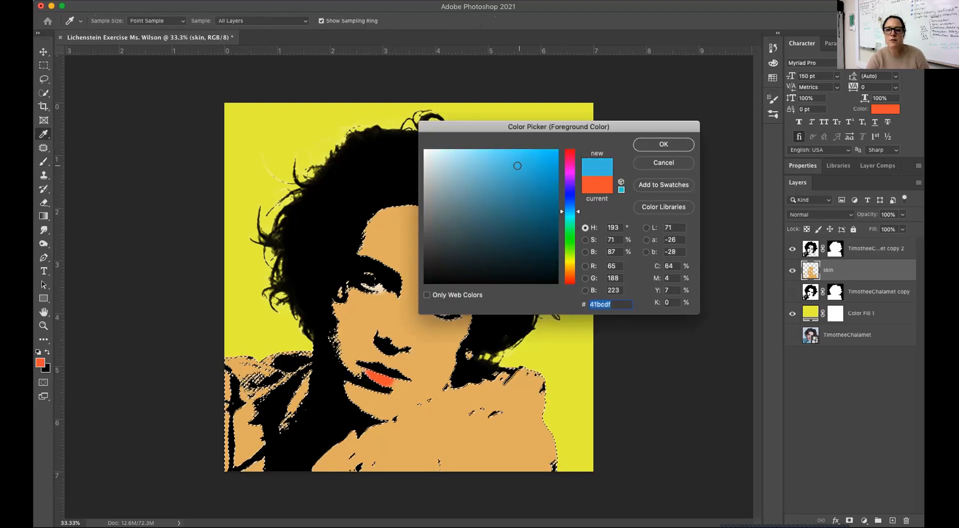
click(674, 145)
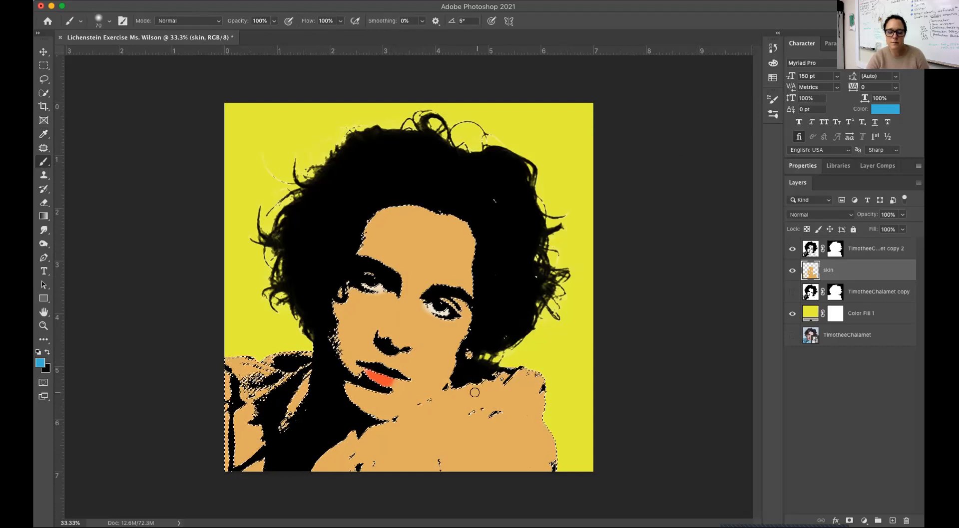
- Paint the large shoulder and front area of the clothing blue on the skin layer, using the brush at size 200
key(bracketright)
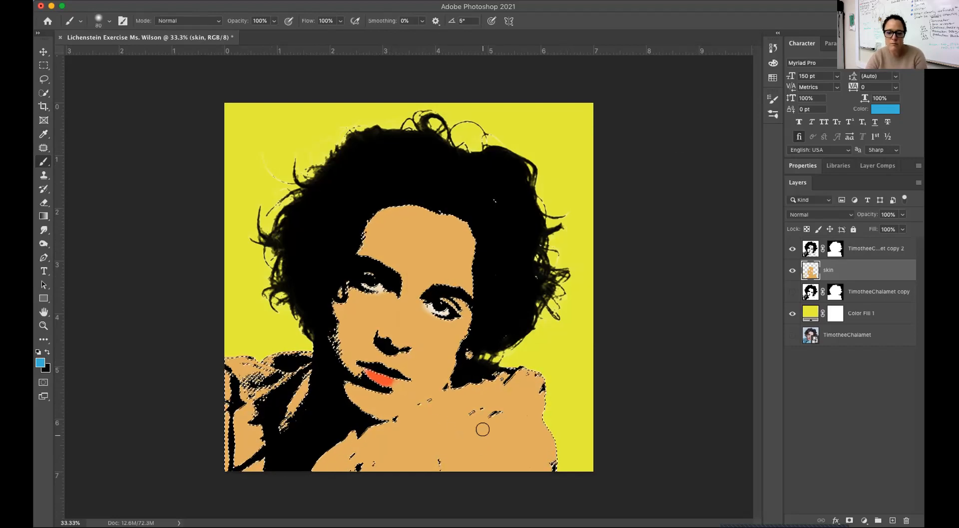
mouse_move(457, 452)
mouse_down()
mouse_move(520, 403)
mouse_move(505, 418)
mouse_move(528, 382)
mouse_move(533, 428)
mouse_up()
drag(526, 472, 521, 441)
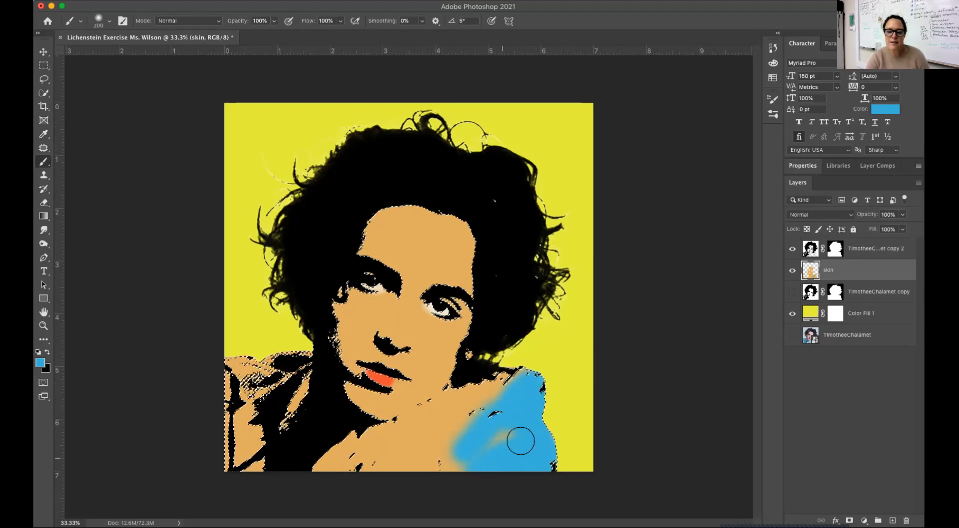
mouse_move(466, 411)
mouse_down()
mouse_move(406, 437)
mouse_move(458, 405)
mouse_up()
drag(423, 464, 474, 467)
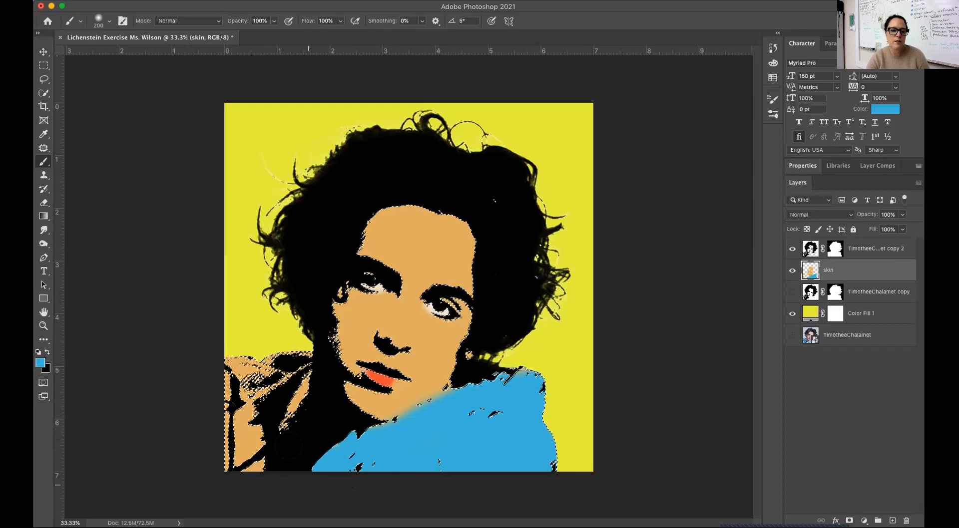
- Paint the remaining clothing on the opposite shoulder and collar blue, and clear the selection
drag(242, 380, 229, 379)
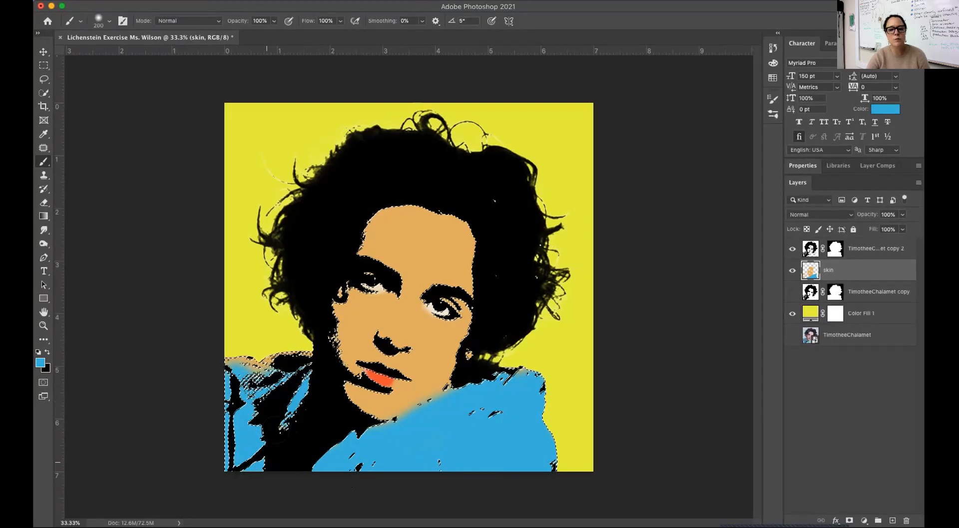
mouse_move(256, 368)
mouse_down()
mouse_move(225, 370)
mouse_move(264, 381)
mouse_move(246, 369)
mouse_up()
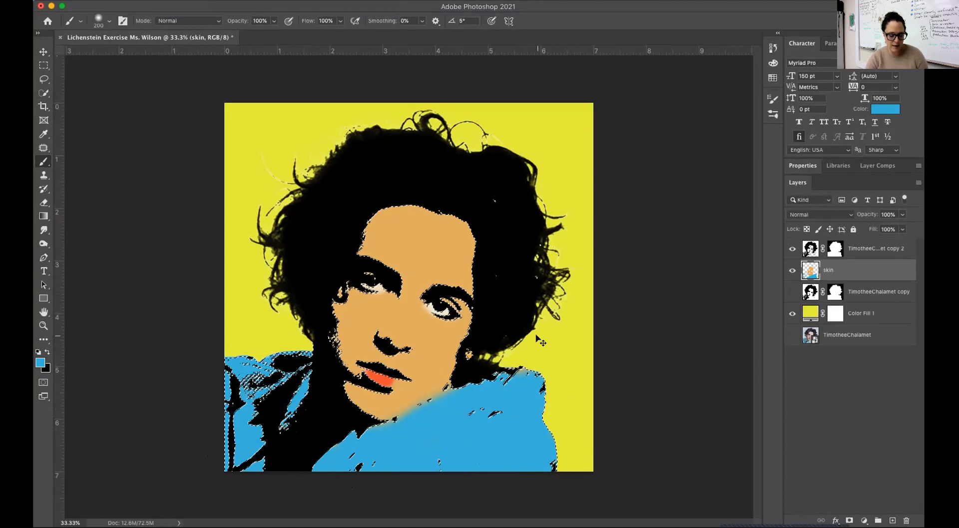
key(super+d)
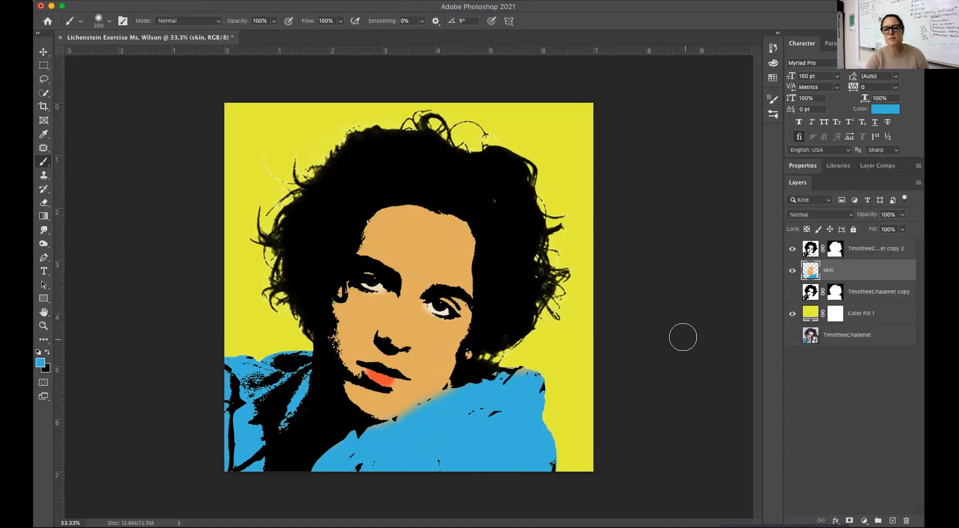
click(882, 402)
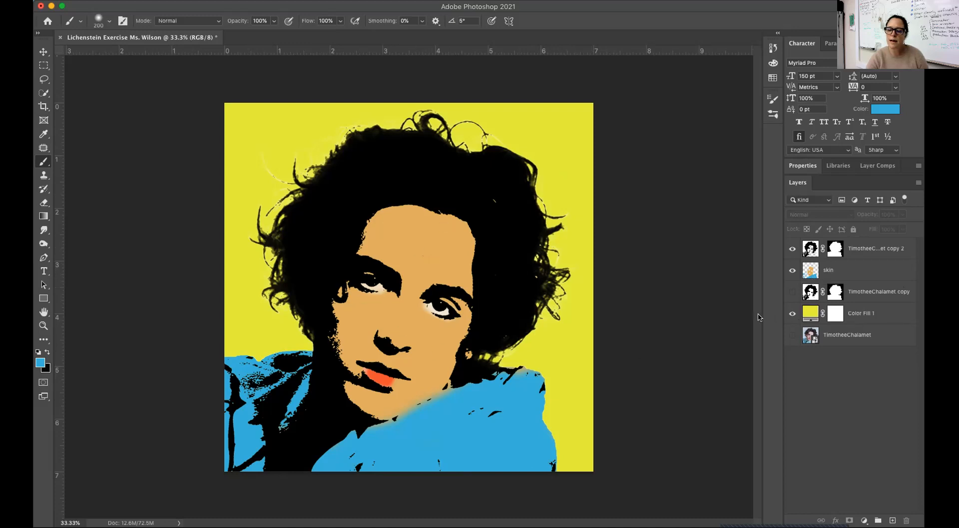
- Convert the yellow Color Fill 1 layer to a smart object and apply a Color Halftone filter with a maximum radius of 25 pixels
click(882, 315)
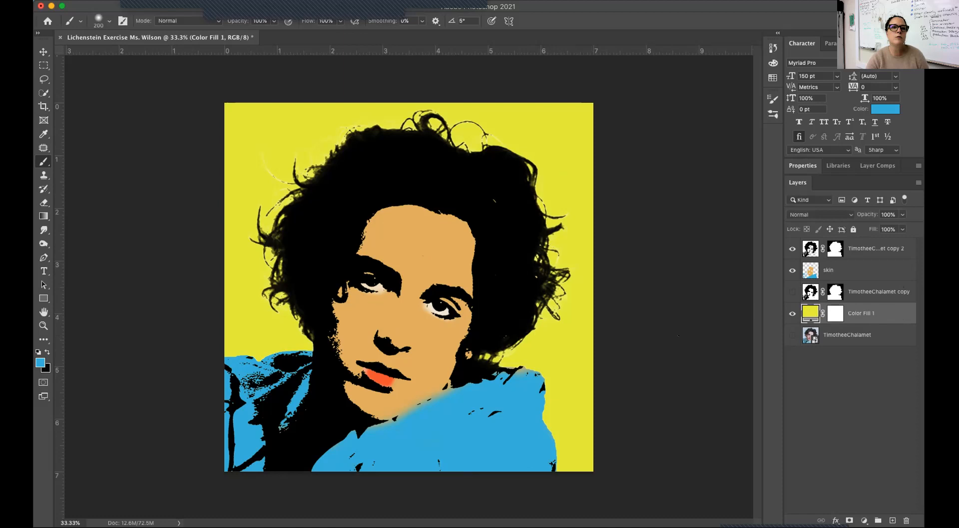
click(211, 1)
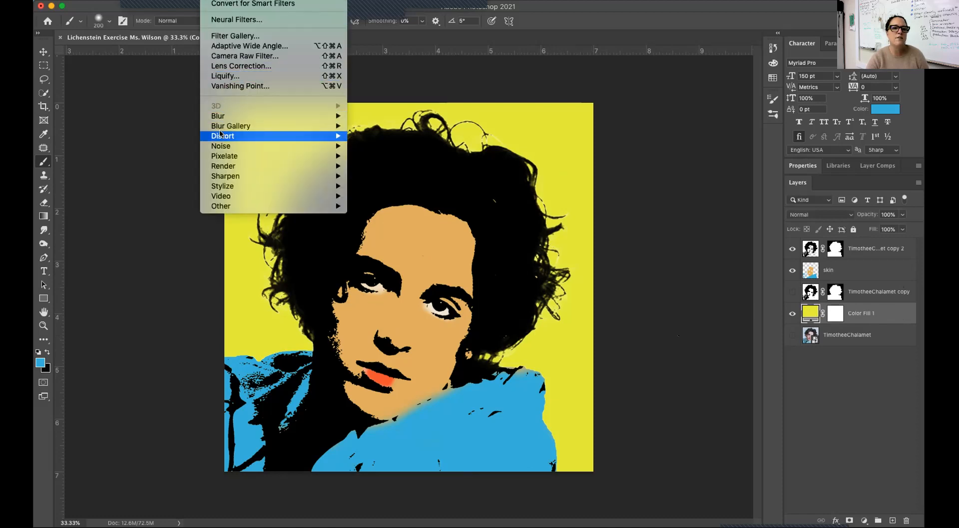
mouse_move(223, 158)
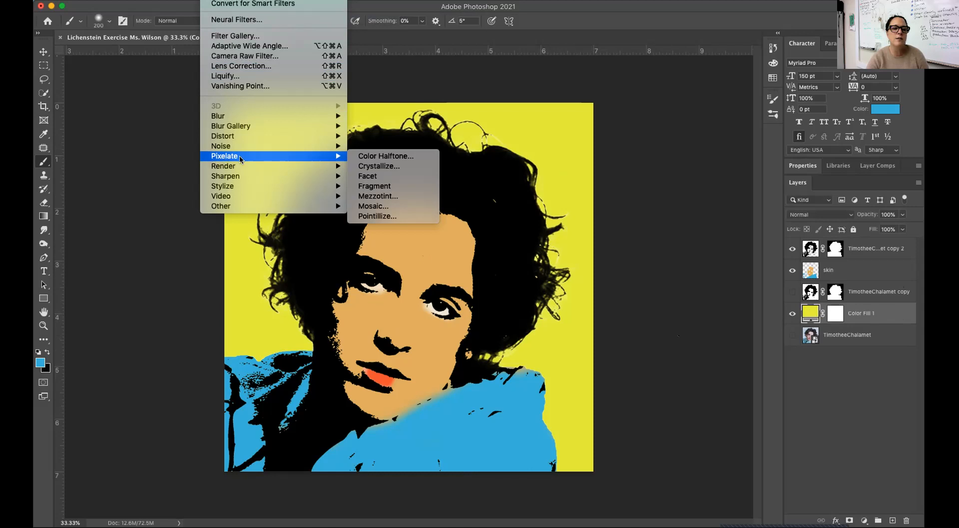
click(399, 159)
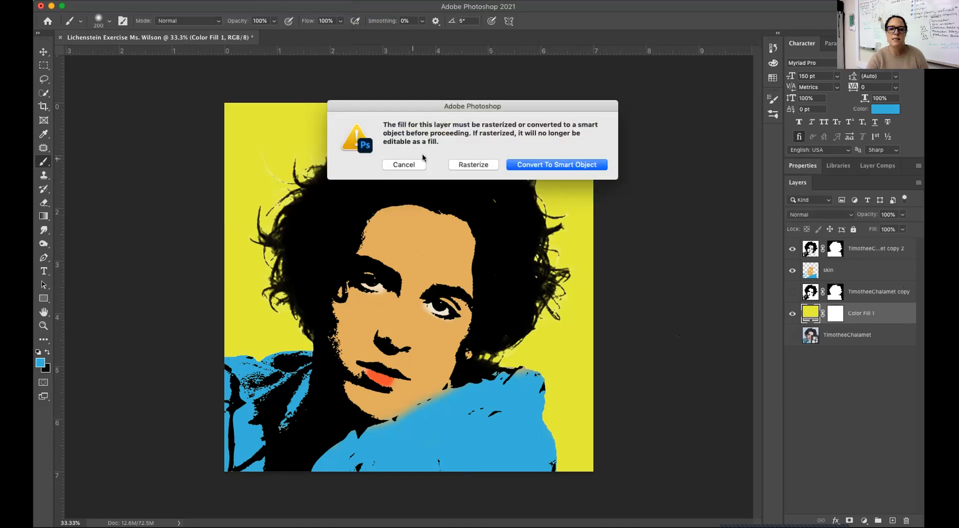
click(578, 166)
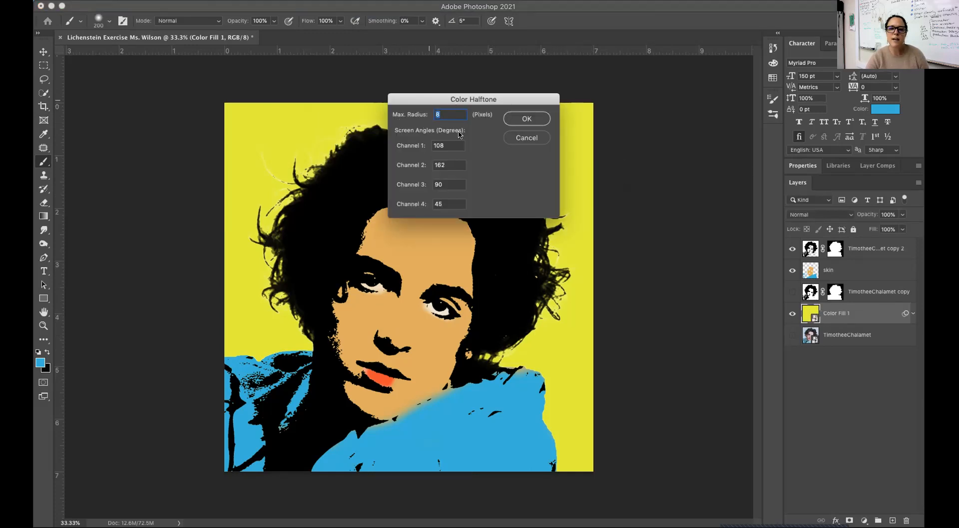
drag(486, 94, 622, 174)
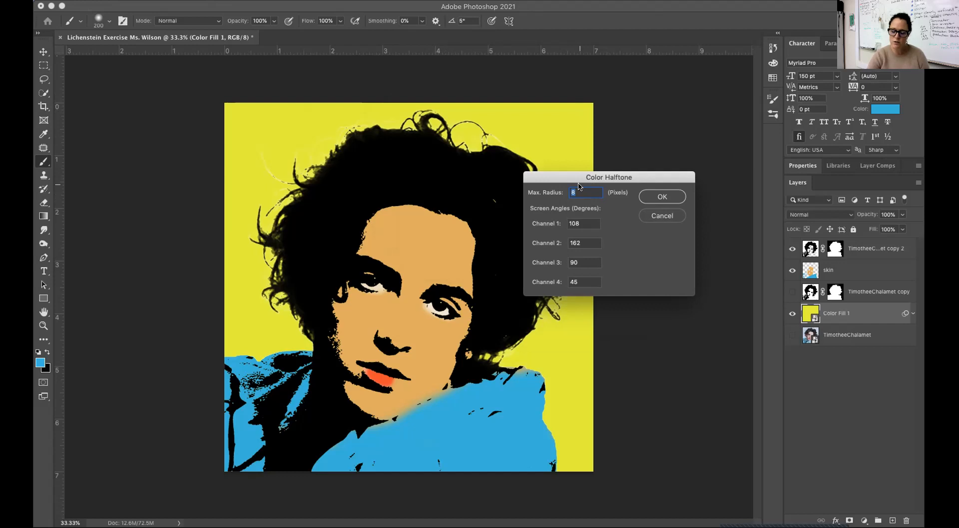
drag(653, 179, 689, 101)
click(696, 121)
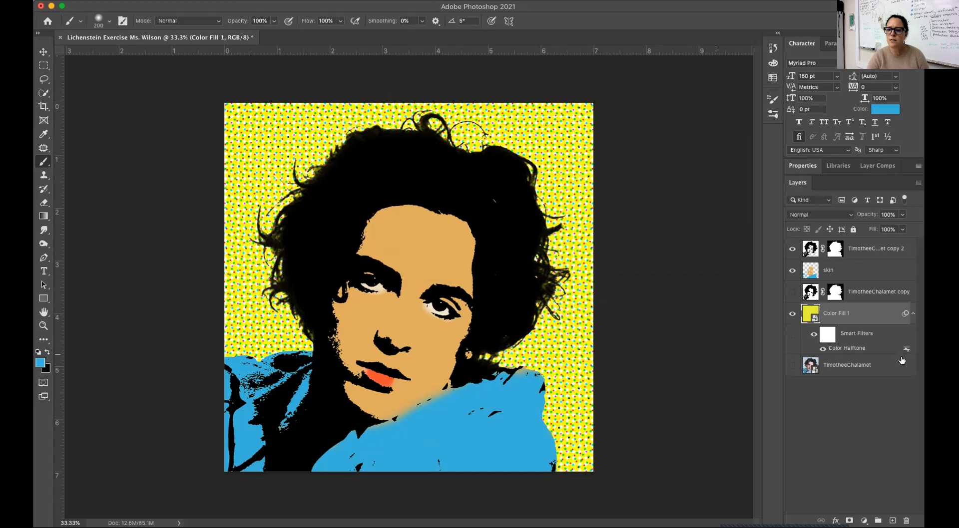
- Apply a Color Halftone filter with a maximum radius of 8 pixels to the skin layer
click(863, 270)
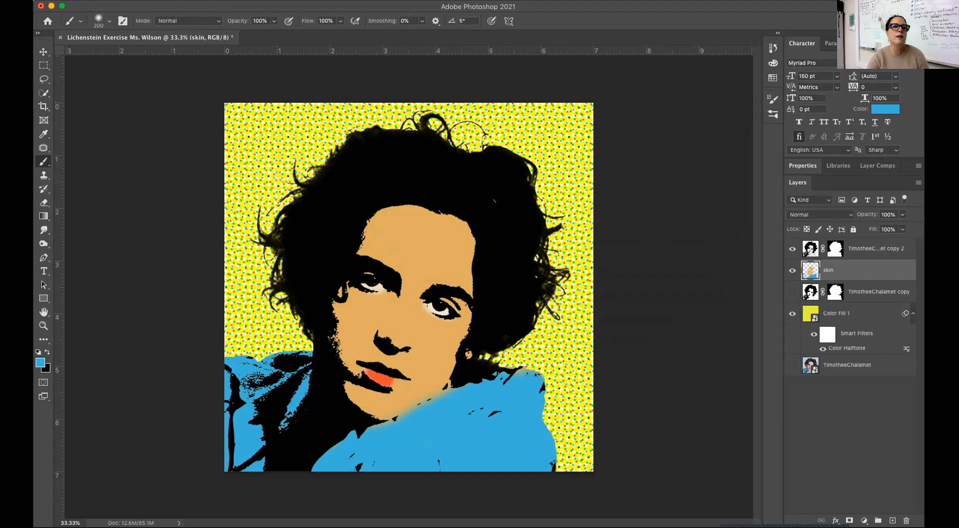
click(212, 0)
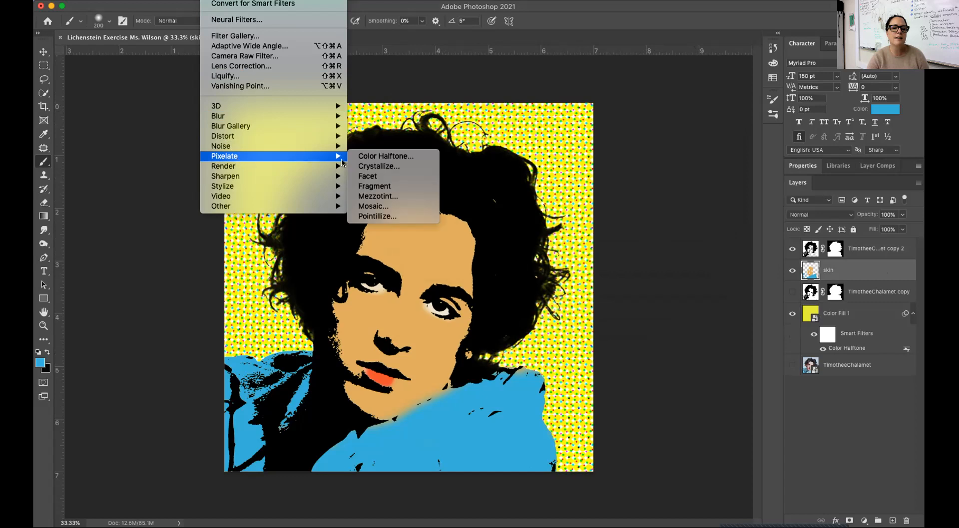
click(398, 160)
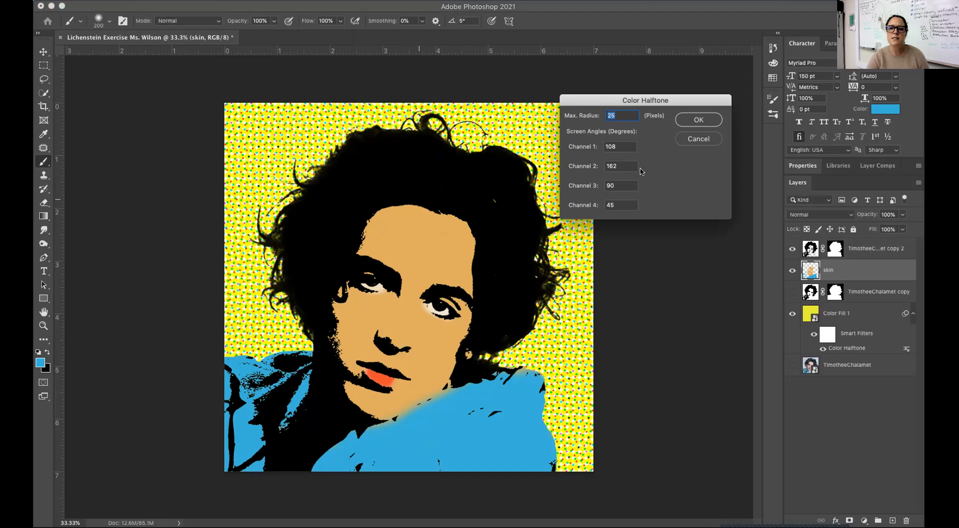
drag(665, 103, 684, 224)
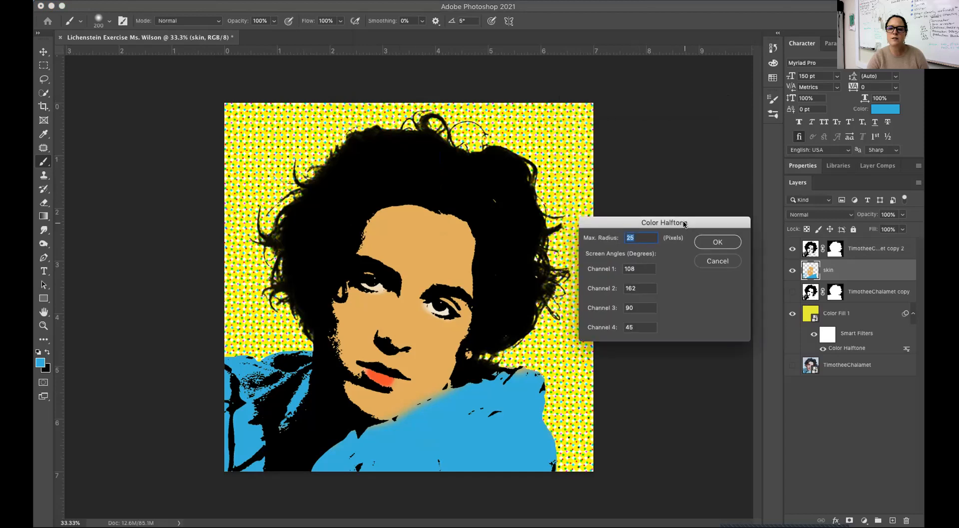
text(8)
click(727, 244)
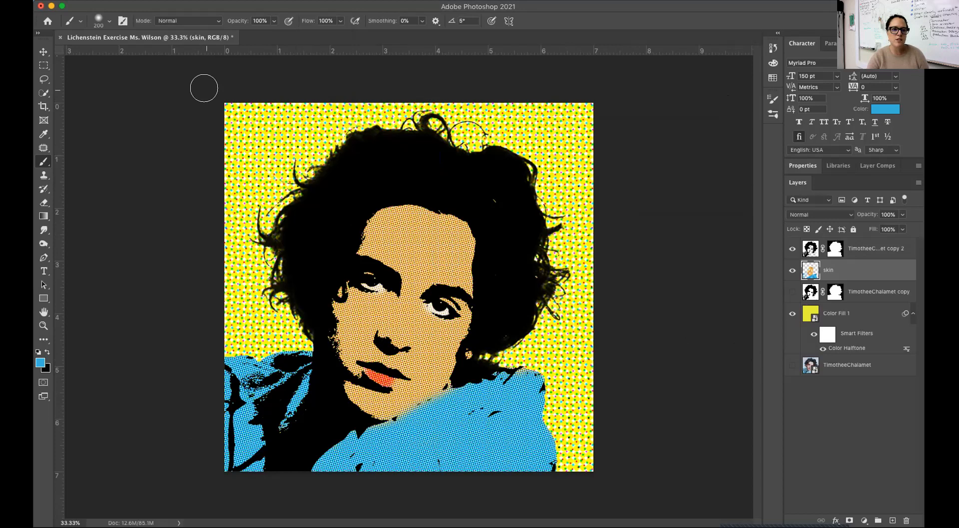
- Save the document as Lichenstein Exercise Ms to the HH PHOTO Demos folder in cloud documents
click(48, 0)
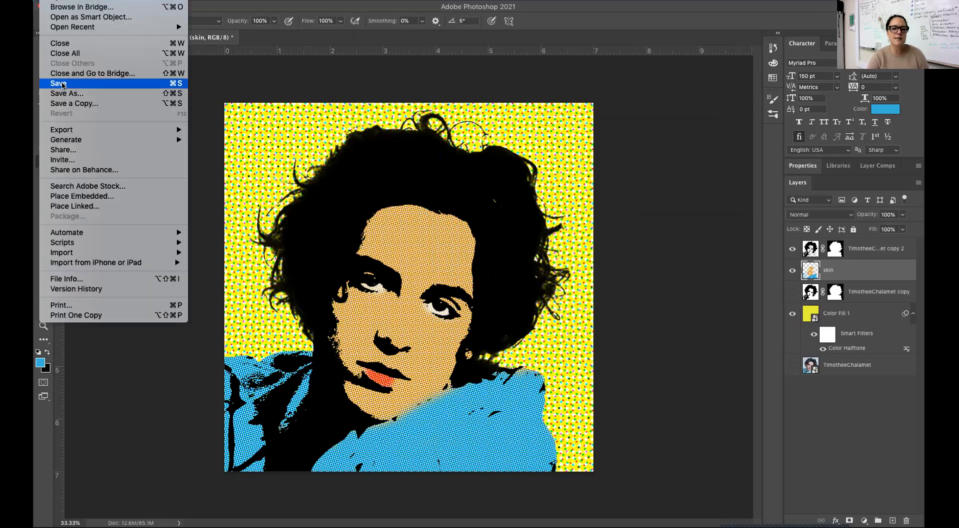
click(63, 83)
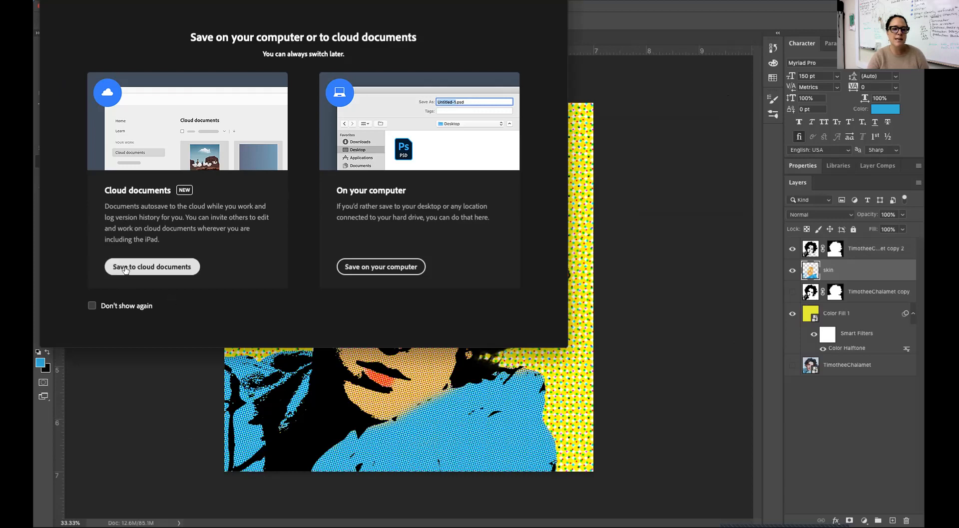
click(178, 270)
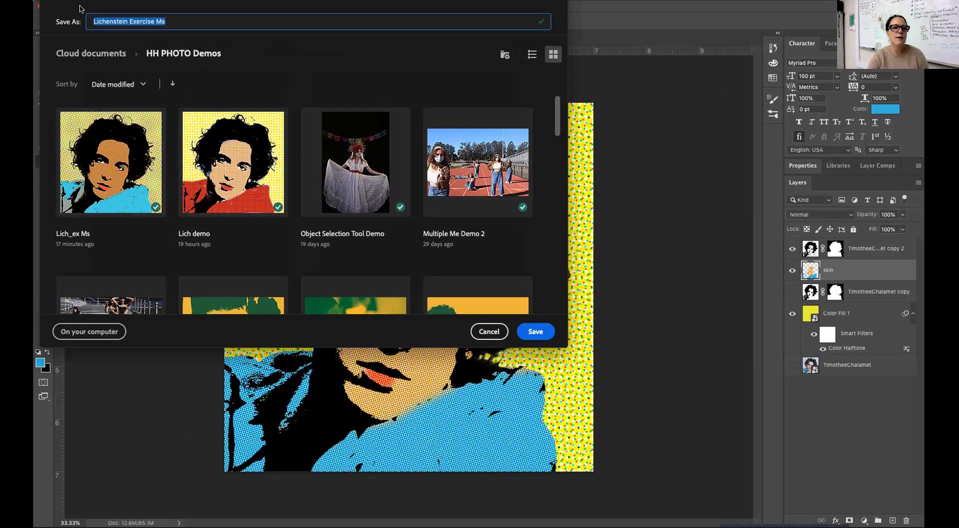
click(533, 332)
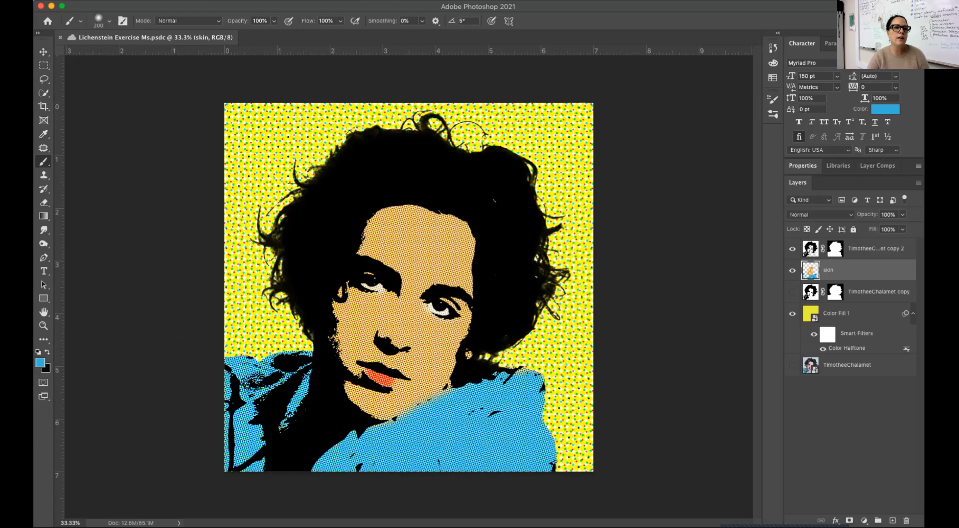
- Set up an Export As of the artwork with JPG as the format, check the remaining export settings, and proceed with the export
click(48, 1)
mouse_move(86, 131)
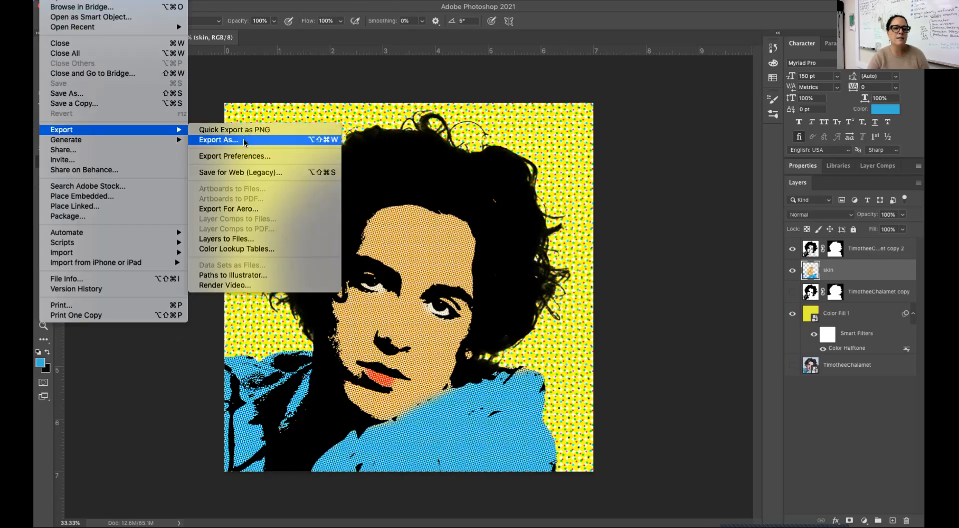
click(273, 145)
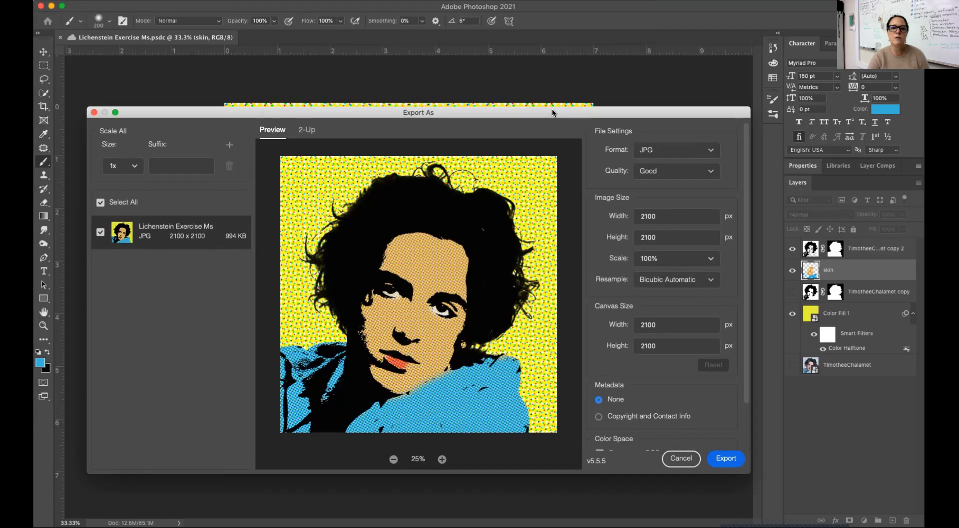
click(647, 150)
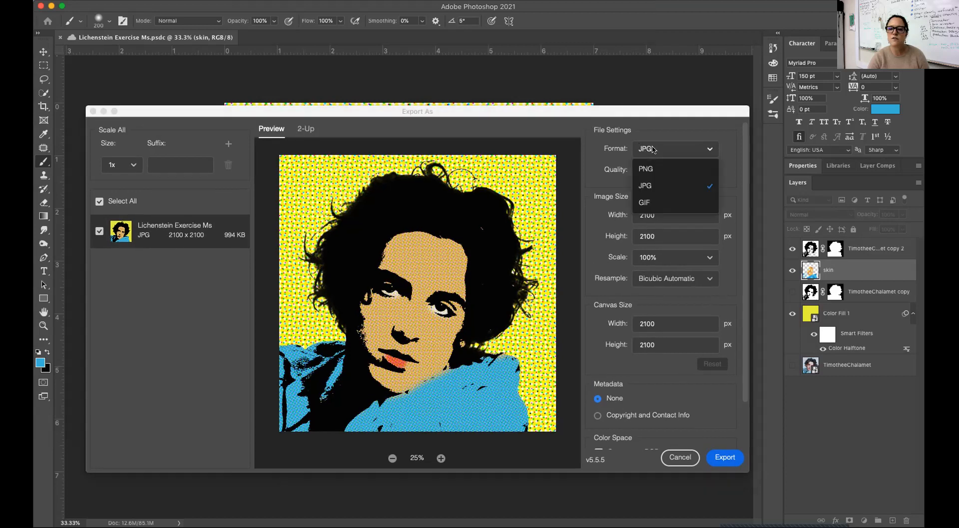
click(657, 188)
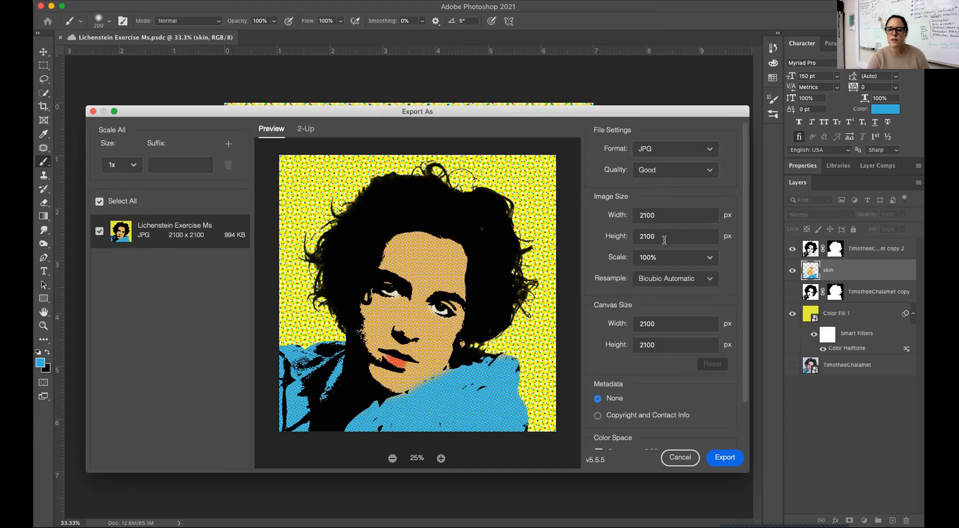
scroll(649, 380, down, 3)
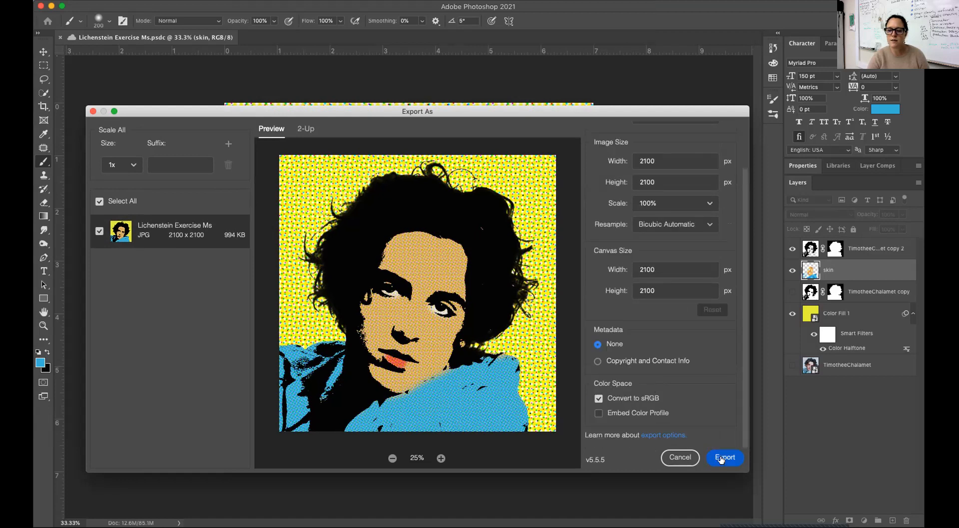
scroll(668, 305, up, 3)
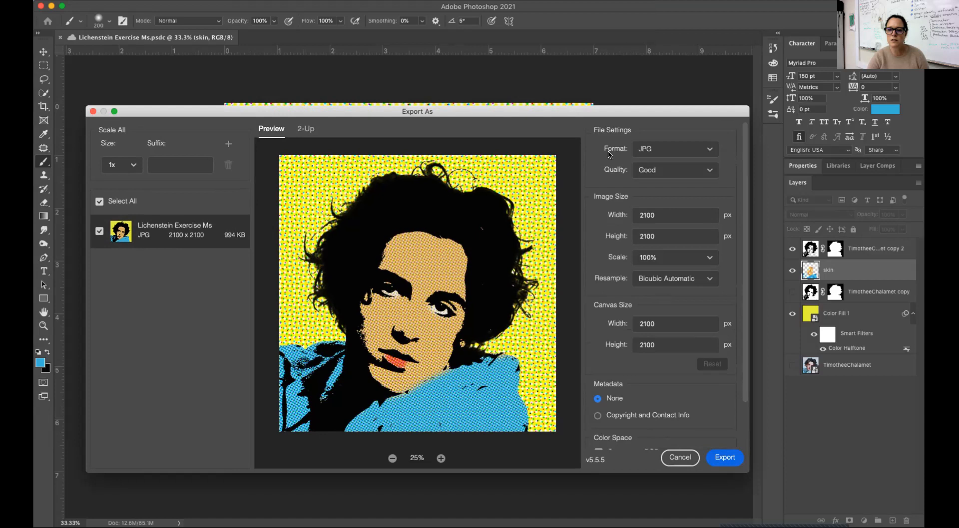
scroll(693, 373, down, 3)
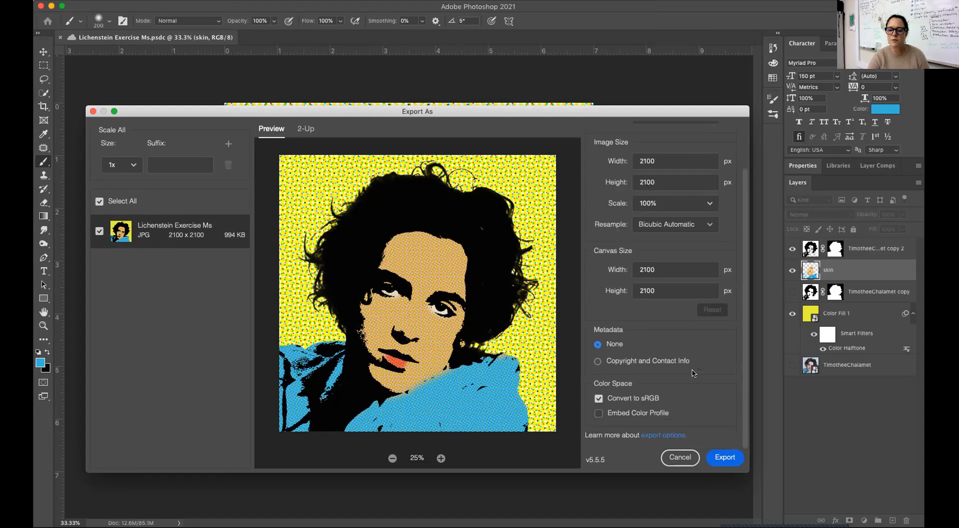
click(725, 458)
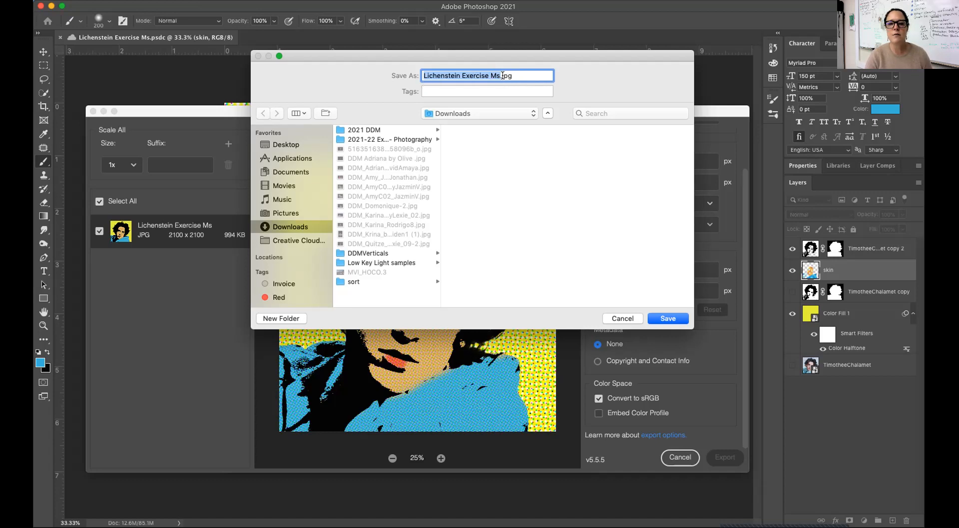
- Add the teacher's surname to the end of the JPG's file name and save it in the Pictures folder
key(Right)
text(Wilson)
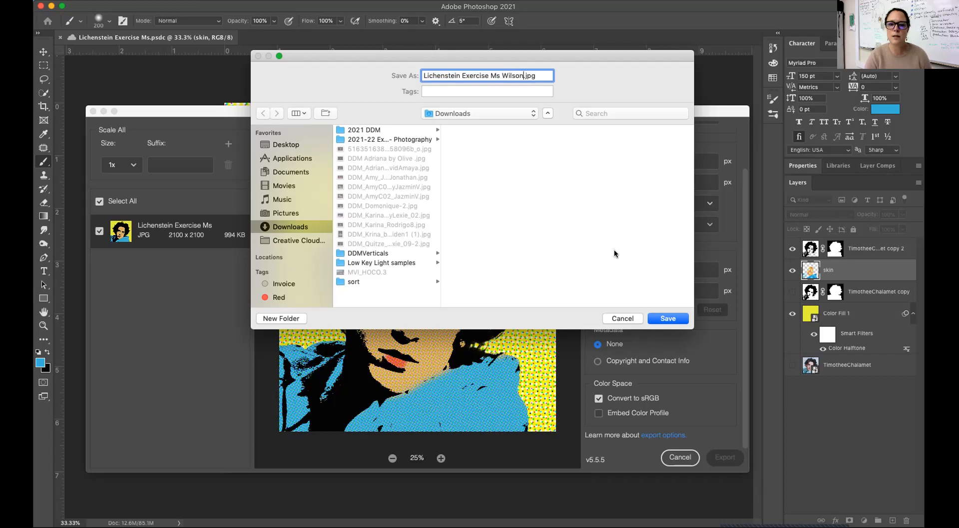
click(282, 213)
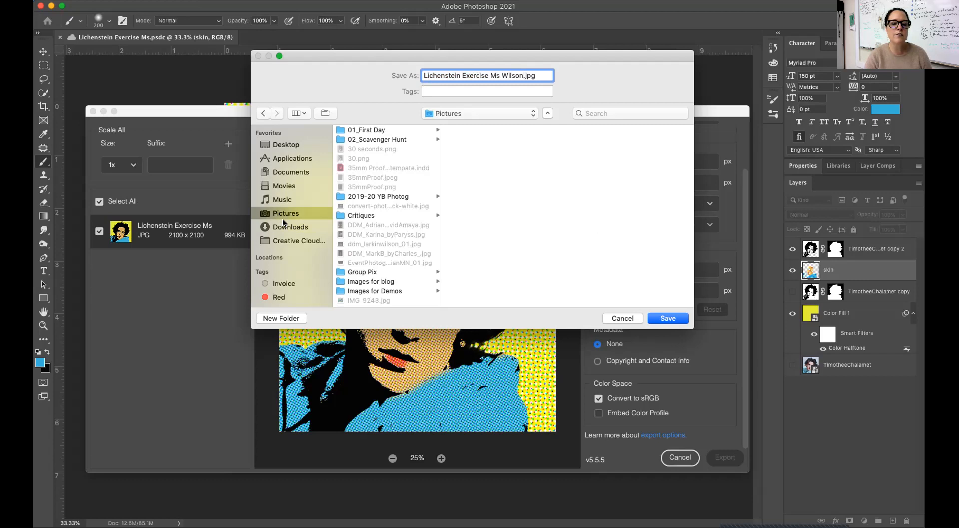
click(667, 320)
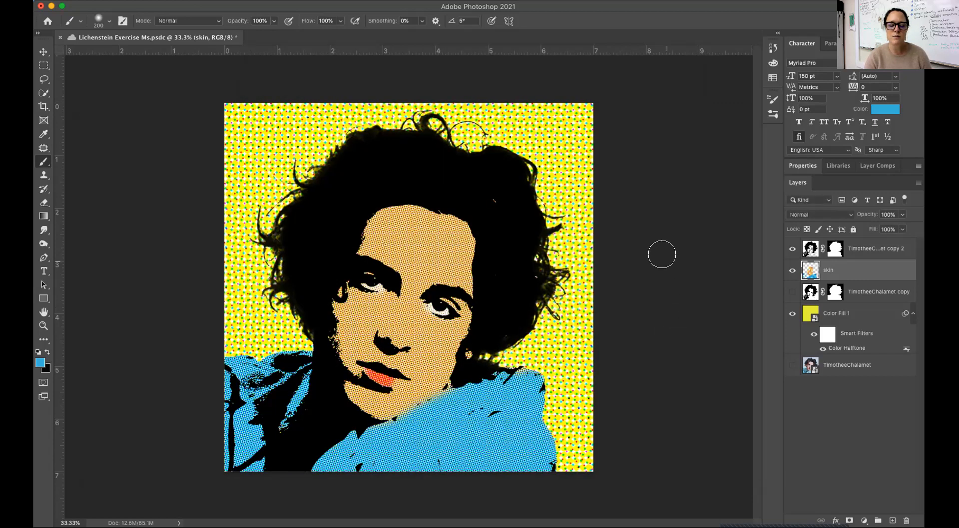